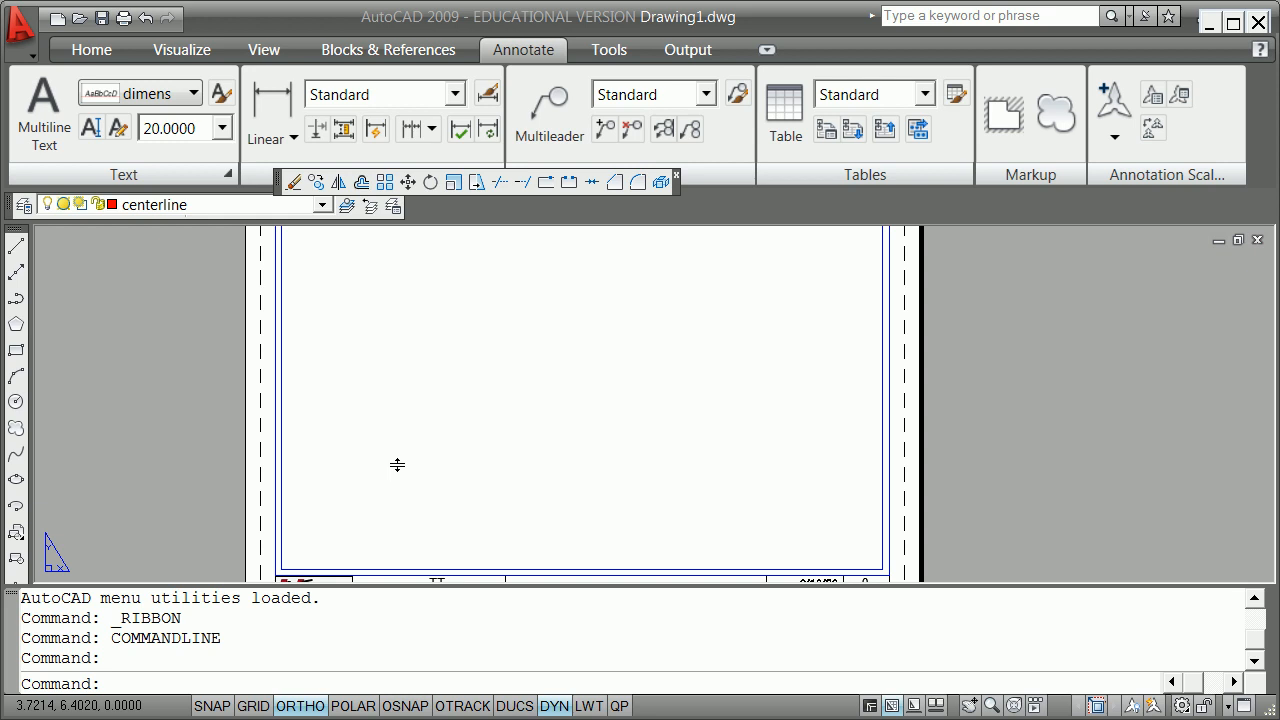
- Create a new drawing from the wrautocad_decimal_feet.dwt template
{"action": "left_click", "coordinate": [30, 58]}
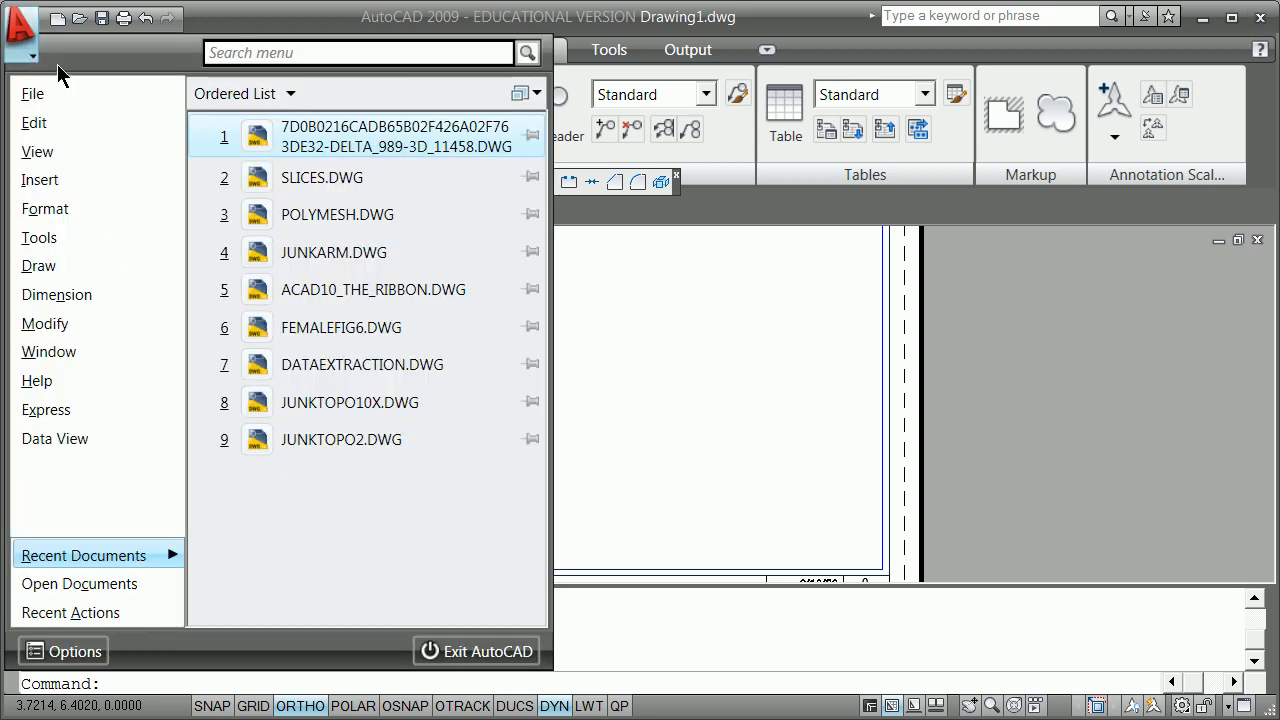
{"action": "mouse_move", "coordinate": [52, 99]}
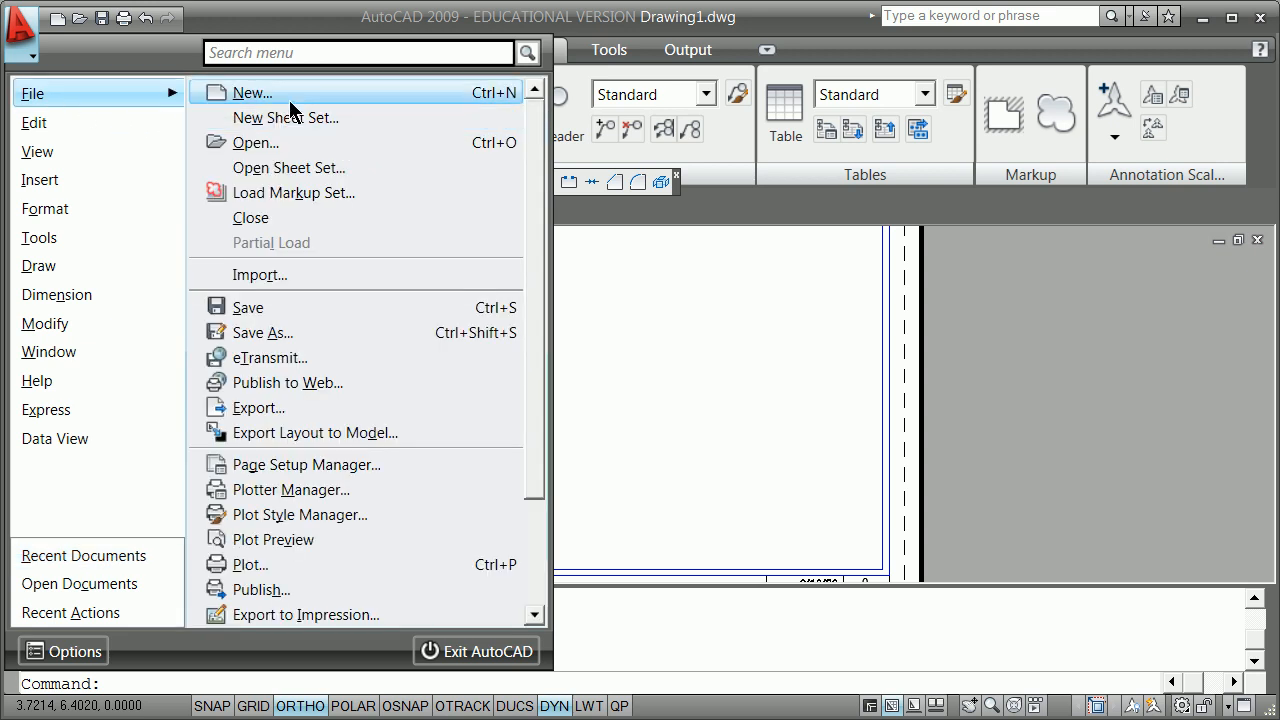
{"action": "left_click", "coordinate": [253, 97]}
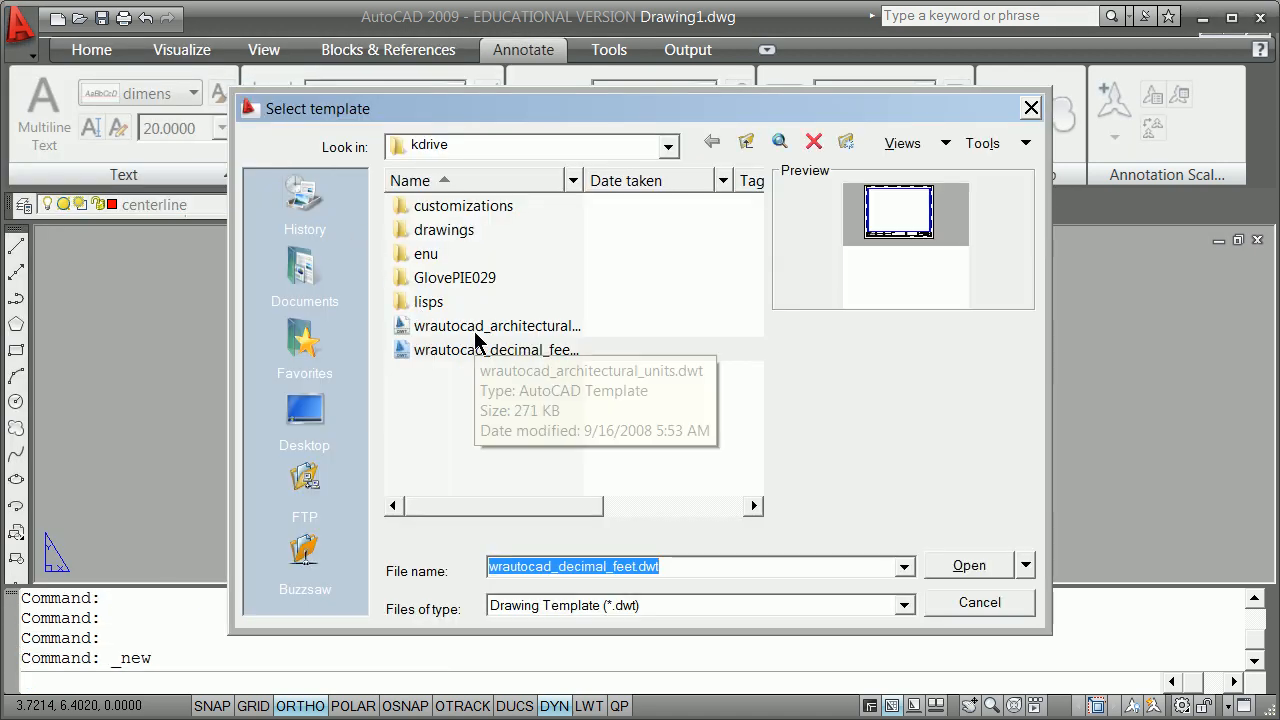
{"action": "left_click", "coordinate": [510, 331]}
{"action": "left_click", "coordinate": [508, 350]}
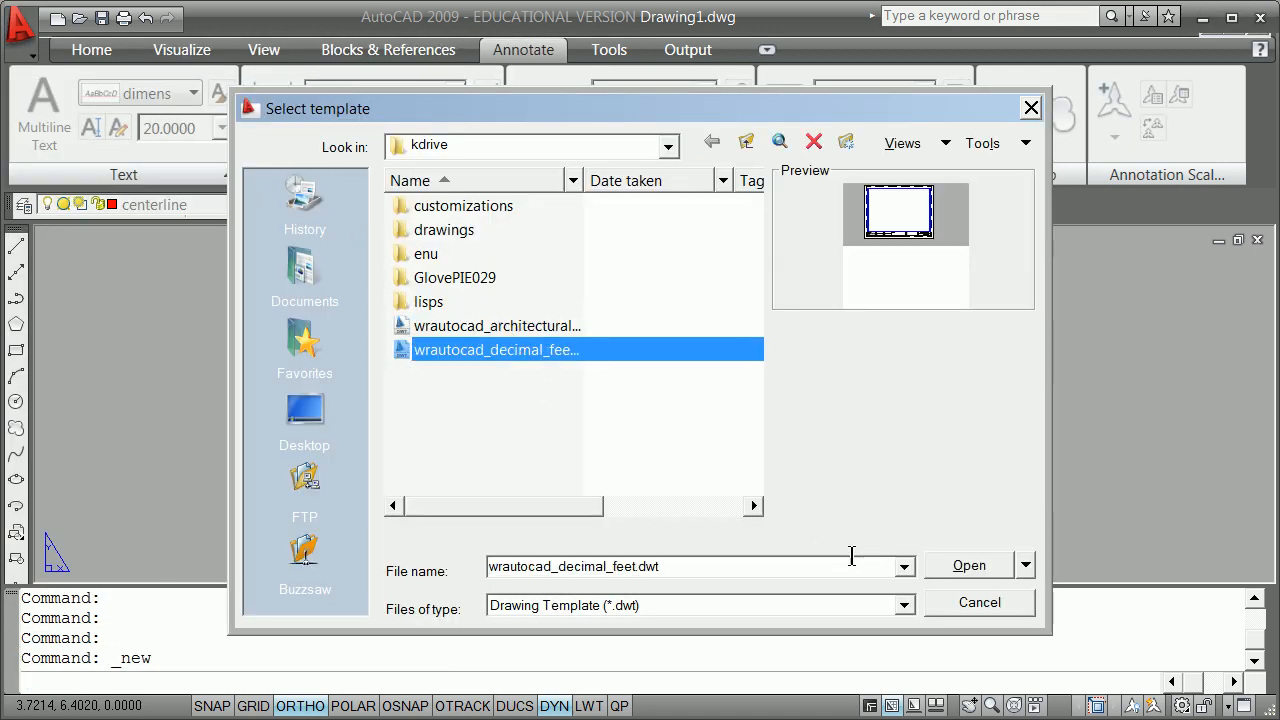
{"action": "left_click", "coordinate": [968, 566]}
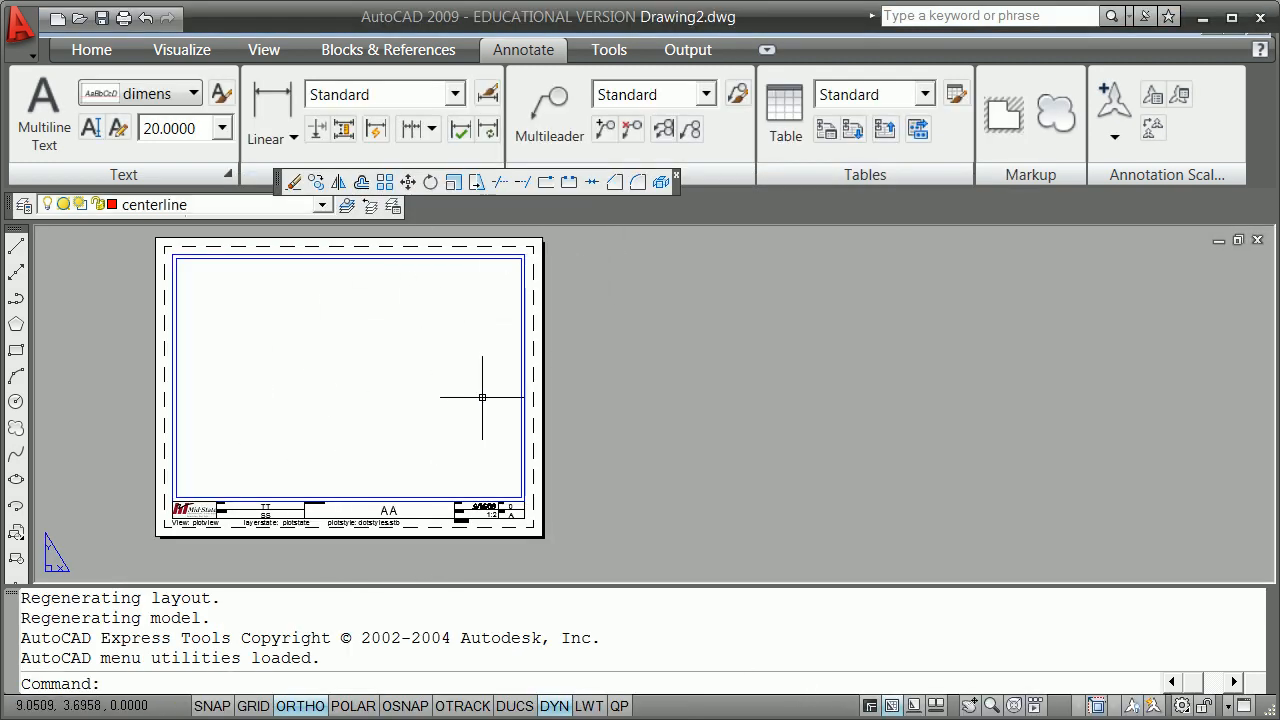
- Switch to model space and draw a rectangle about 24 by 12 units on the centerline layer, above the origin
{"action": "left_click", "coordinate": [869, 706]}
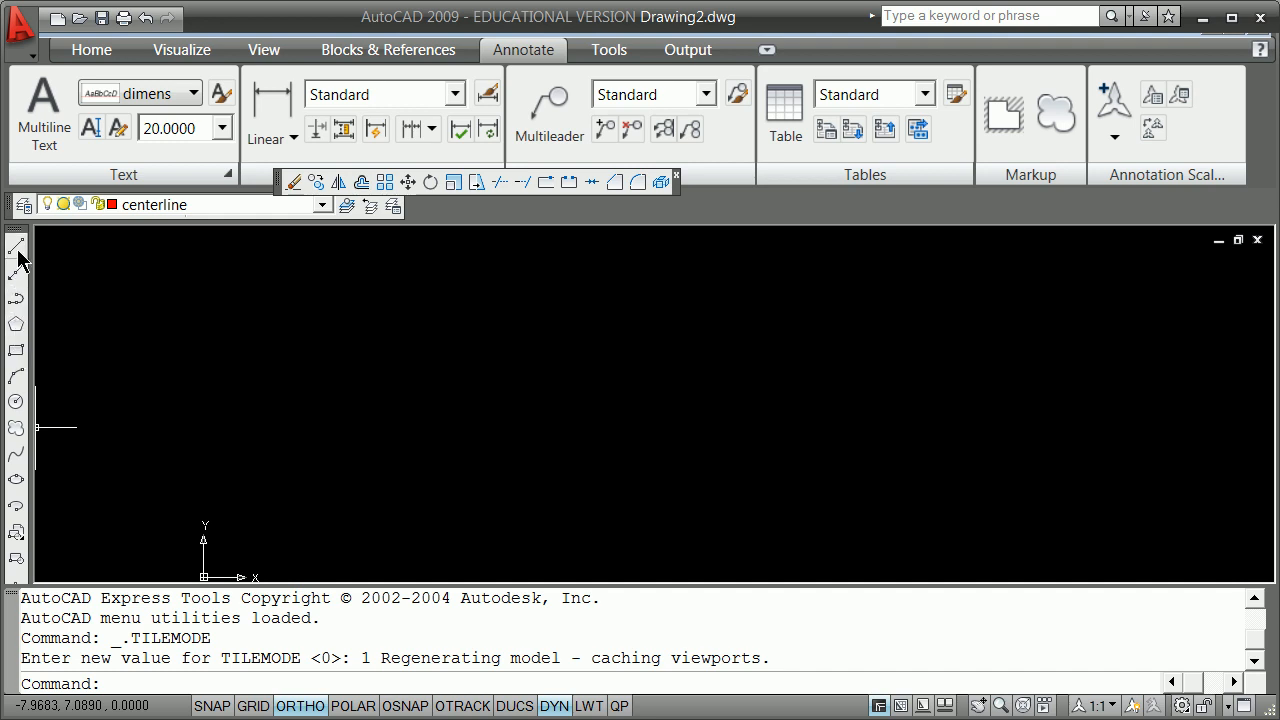
{"action": "left_click", "coordinate": [15, 349]}
{"action": "left_click", "coordinate": [291, 496]}
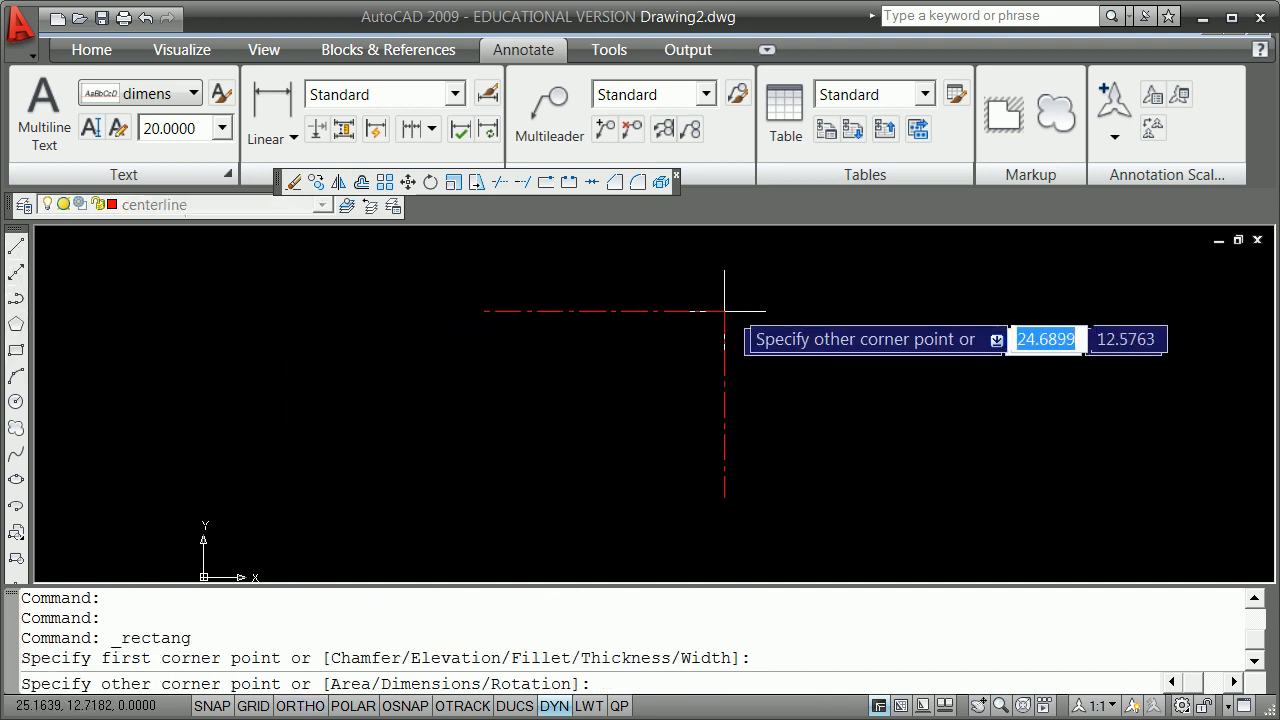
{"action": "left_click", "coordinate": [800, 253]}
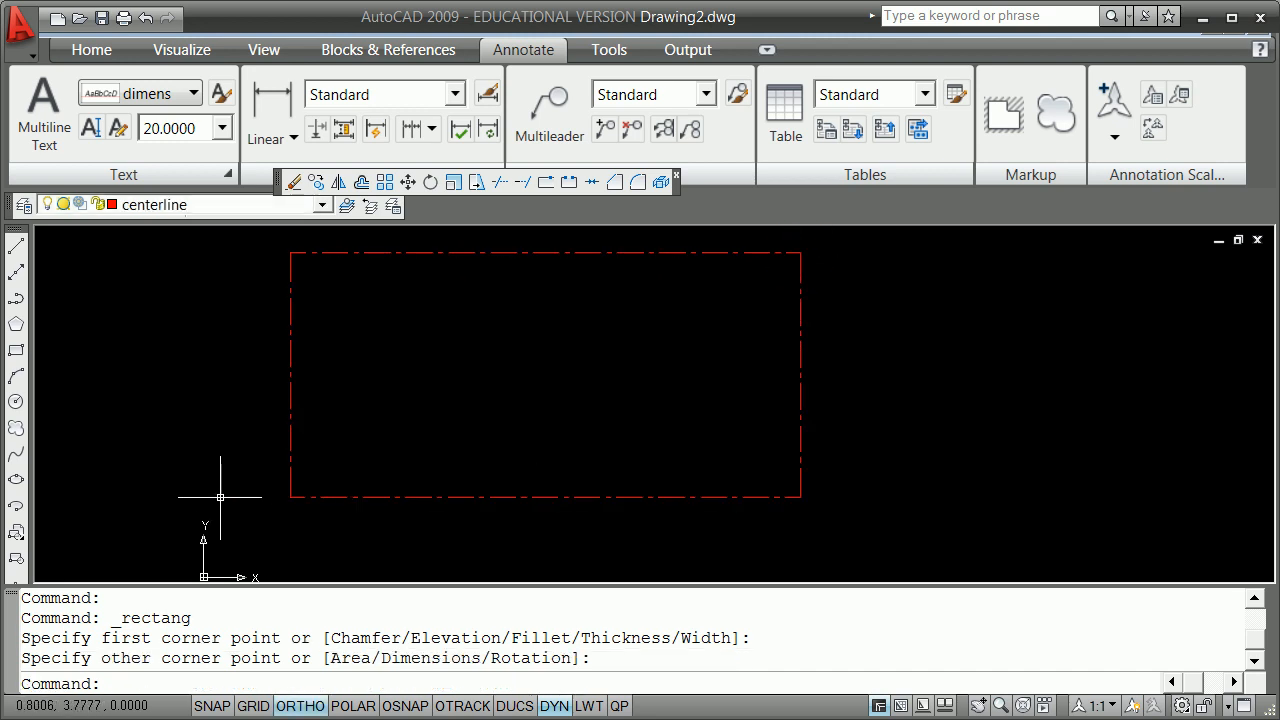
{"action": "right_click", "coordinate": [928, 329]}
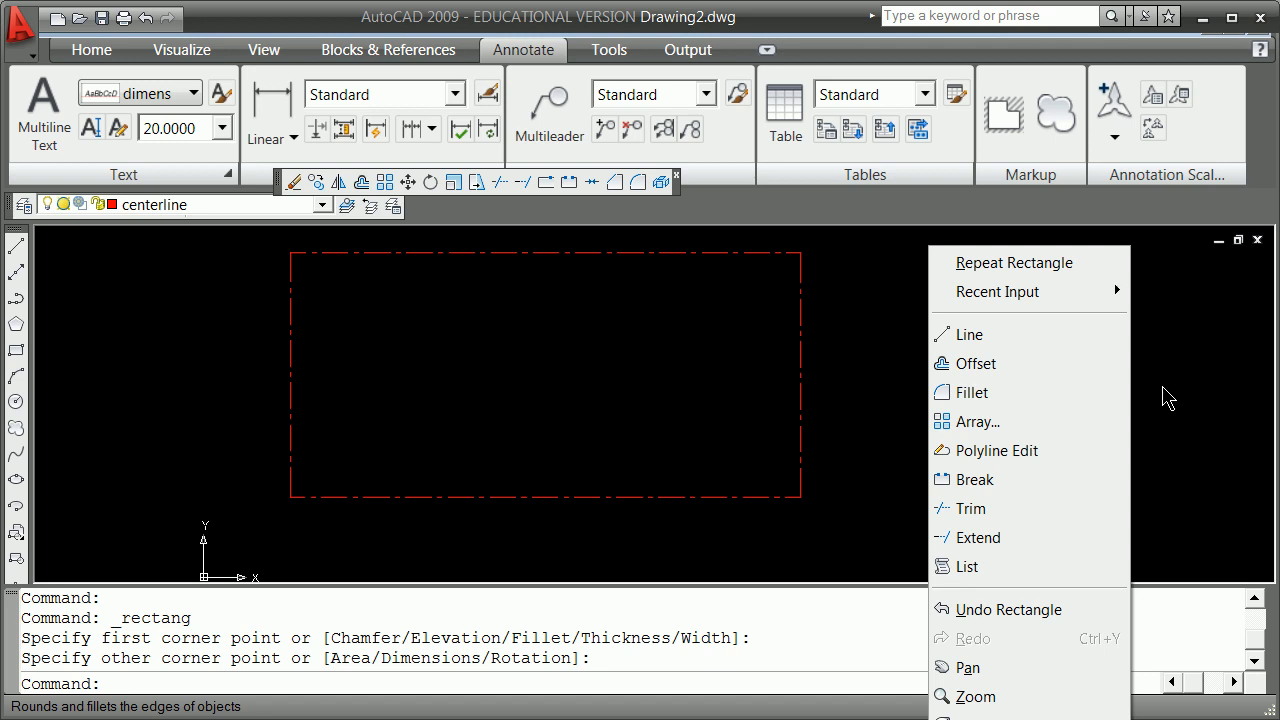
{"action": "left_click", "coordinate": [1166, 397]}
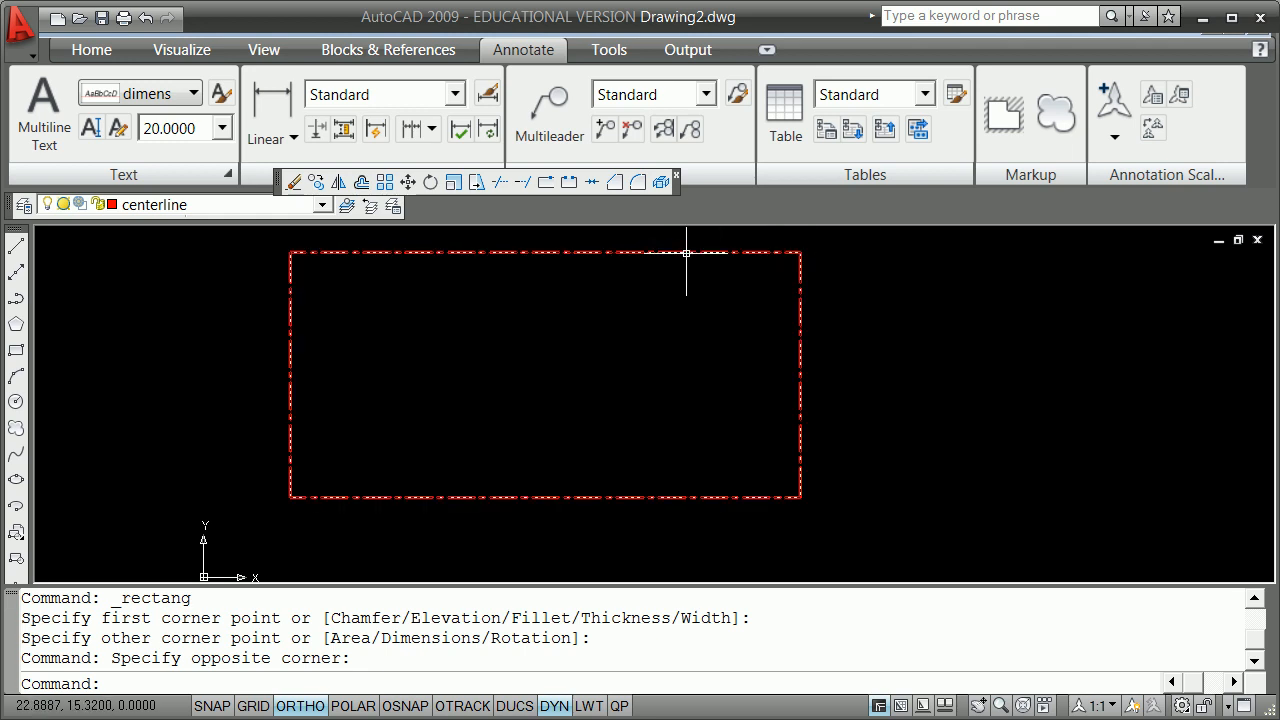
{"action": "left_click", "coordinate": [799, 347]}
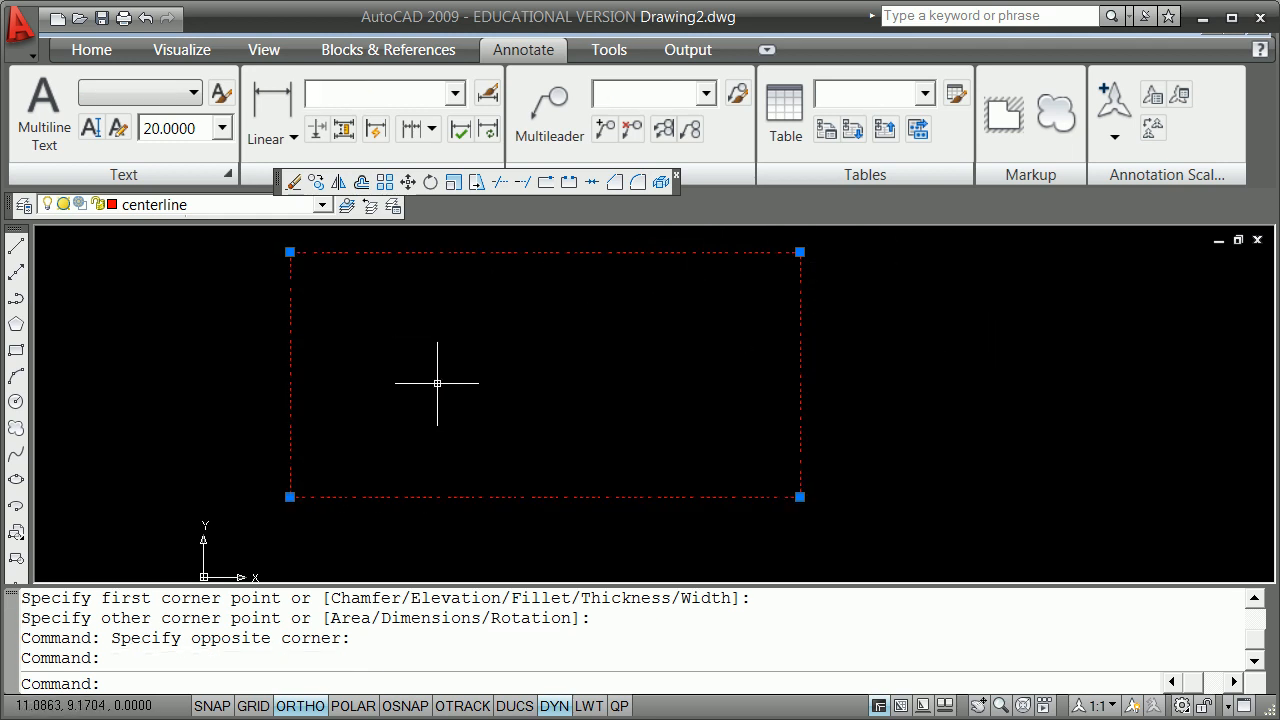
{"action": "right_click", "coordinate": [904, 340]}
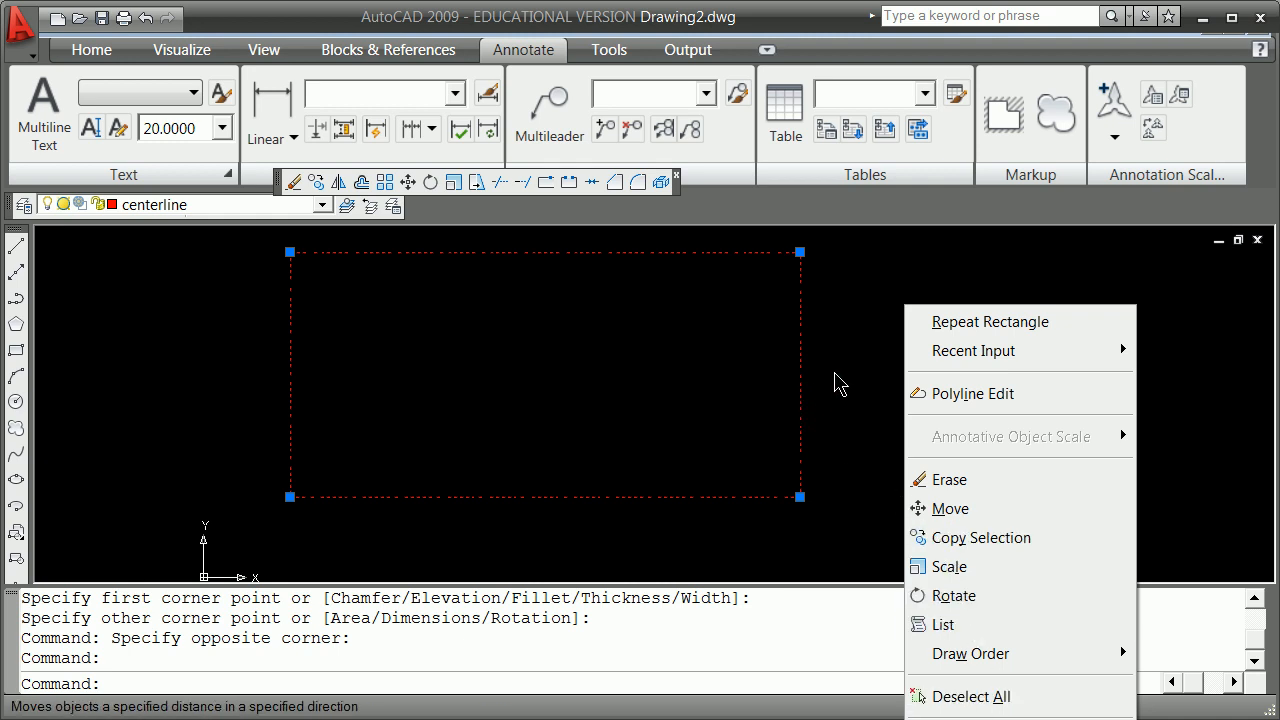
{"action": "left_click", "coordinate": [838, 373]}
{"action": "left_click", "coordinate": [1000, 371]}
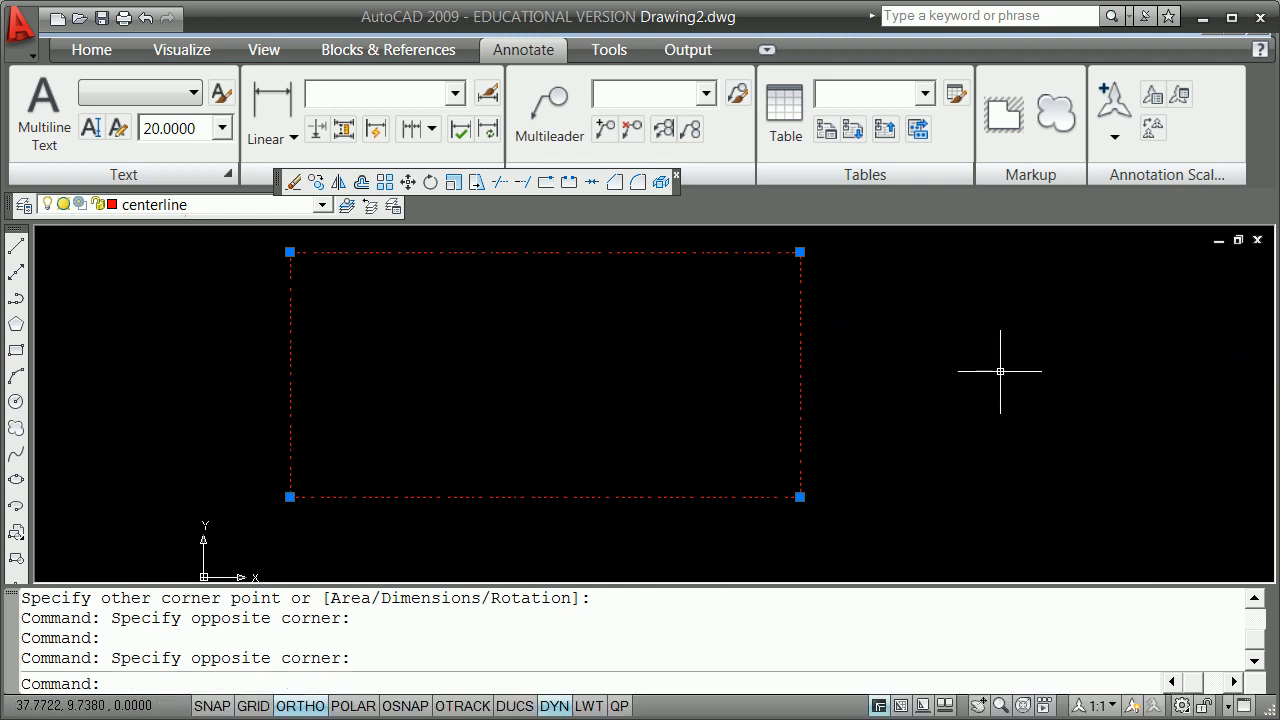
{"action": "key", "text": "Escape"}
{"action": "key", "text": "Escape"}
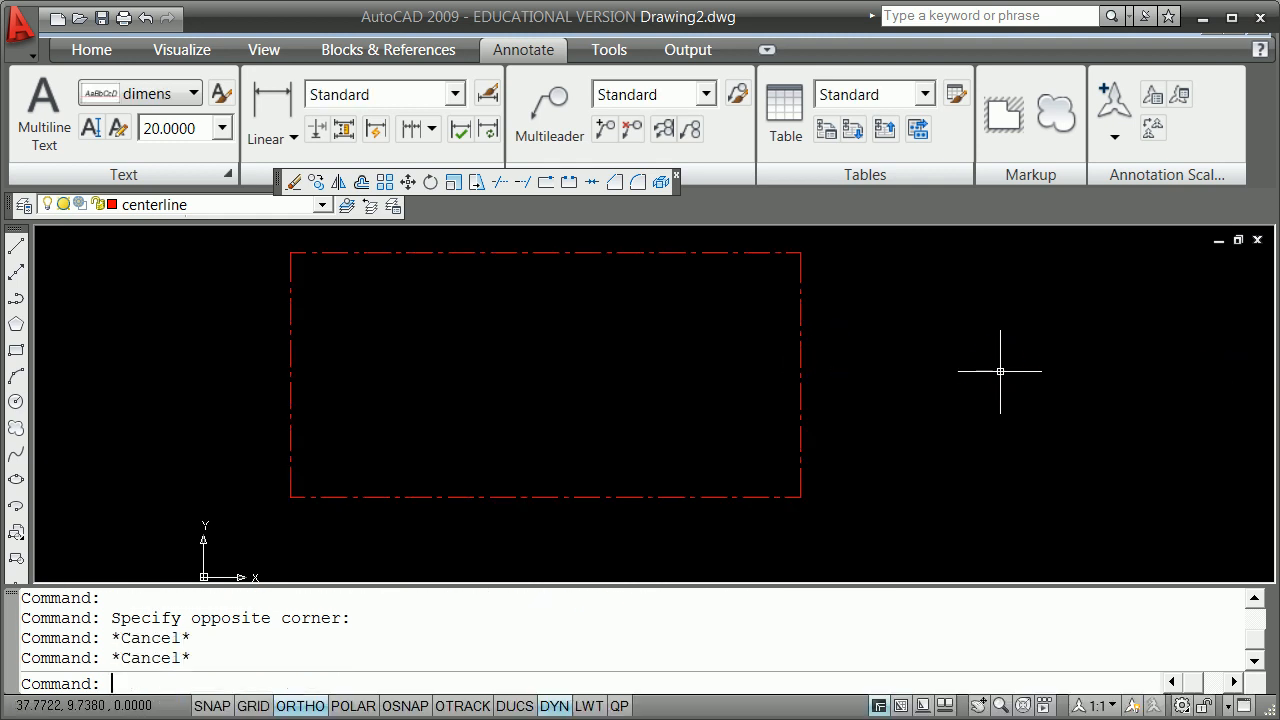
- Change the drawn rectangle's layer to object through its properties, acknowledging the notice and closing the properties
{"action": "left_click", "coordinate": [801, 264]}
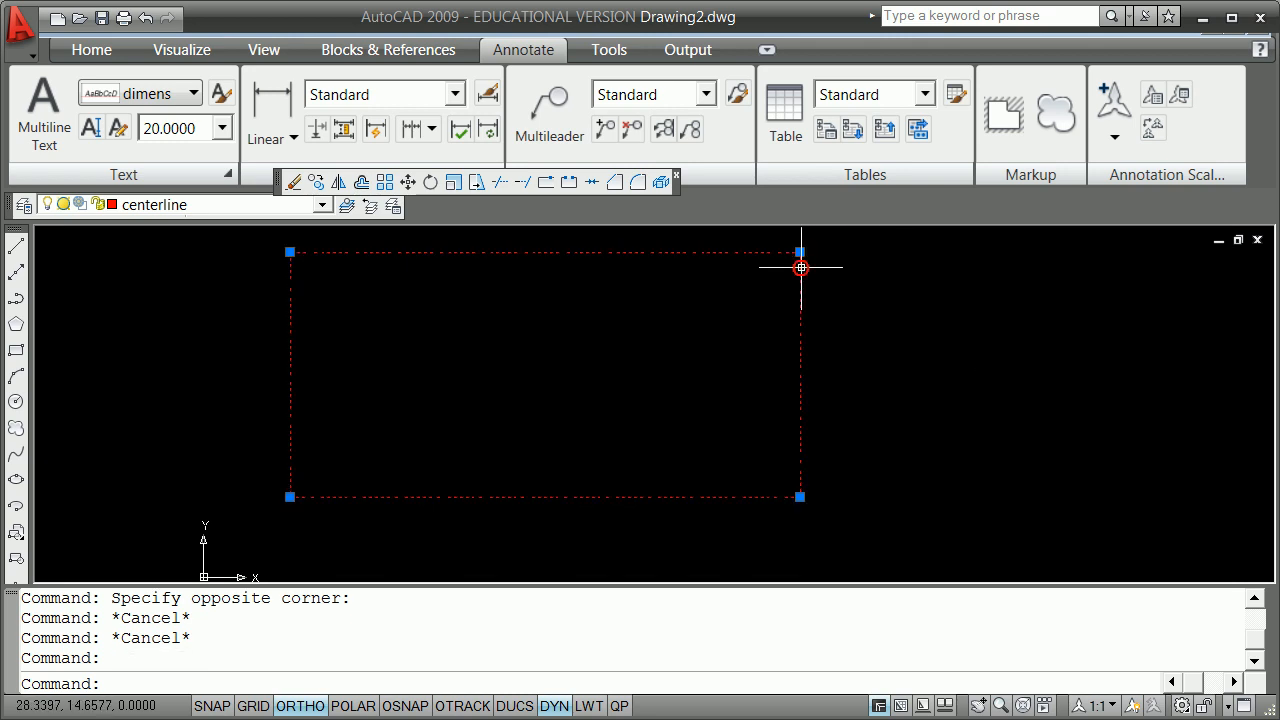
{"action": "right_click", "coordinate": [968, 311]}
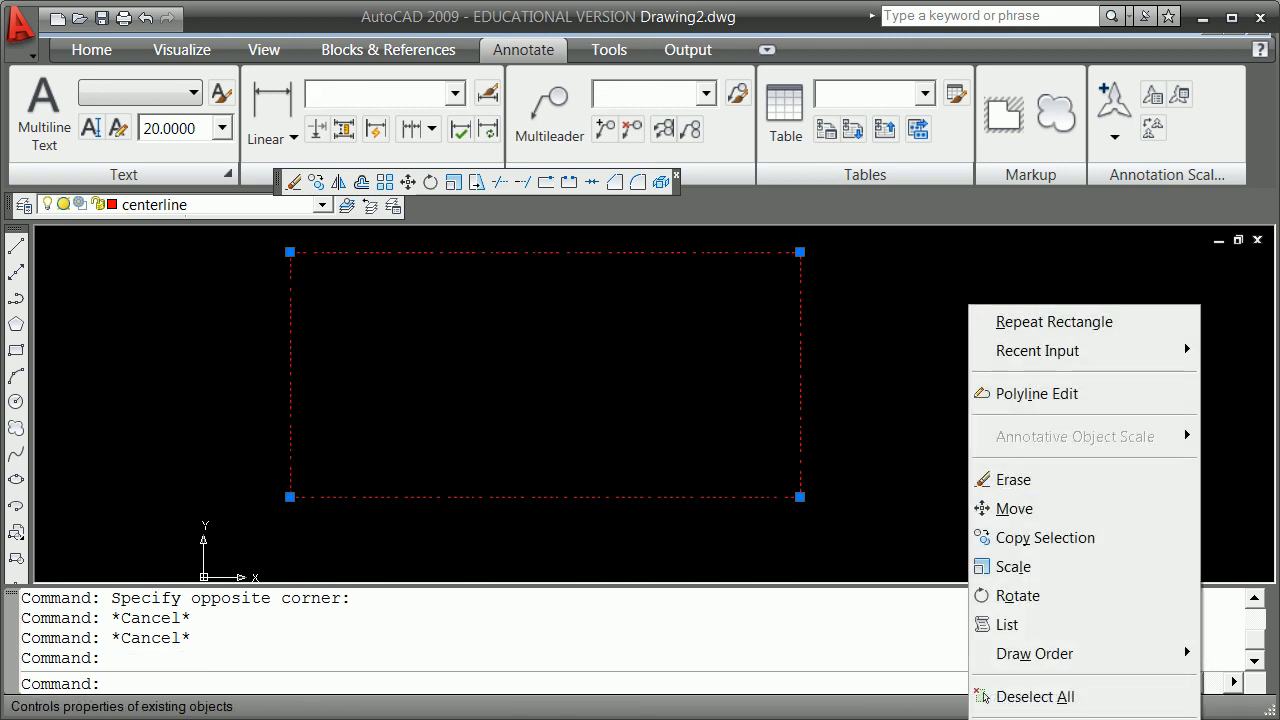
{"action": "left_click", "coordinate": [1020, 718]}
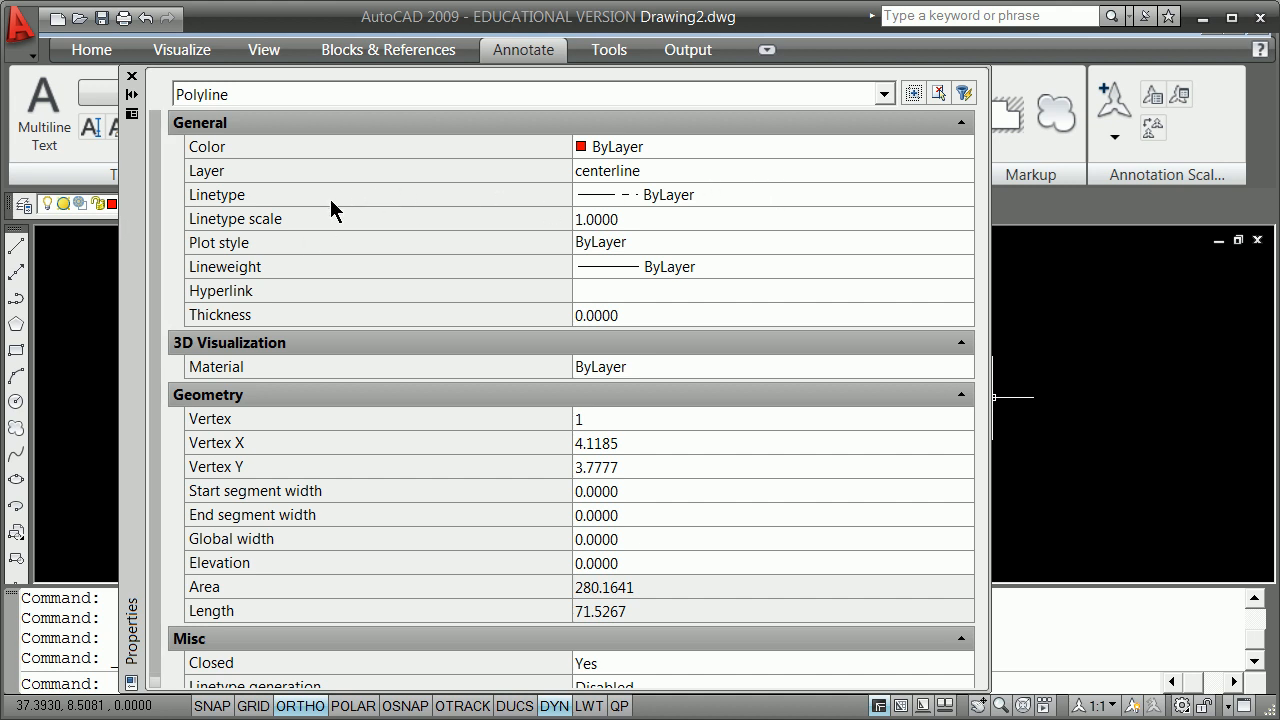
{"action": "left_click", "coordinate": [683, 170]}
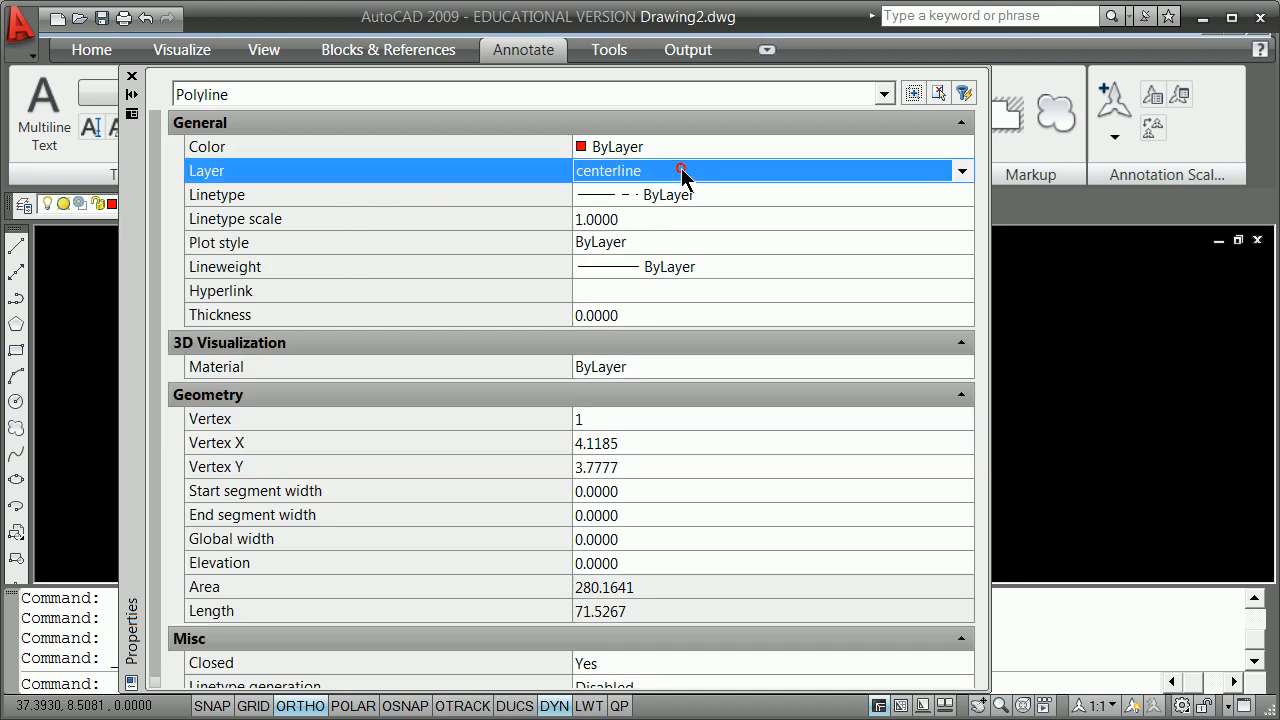
{"action": "left_click", "coordinate": [962, 172]}
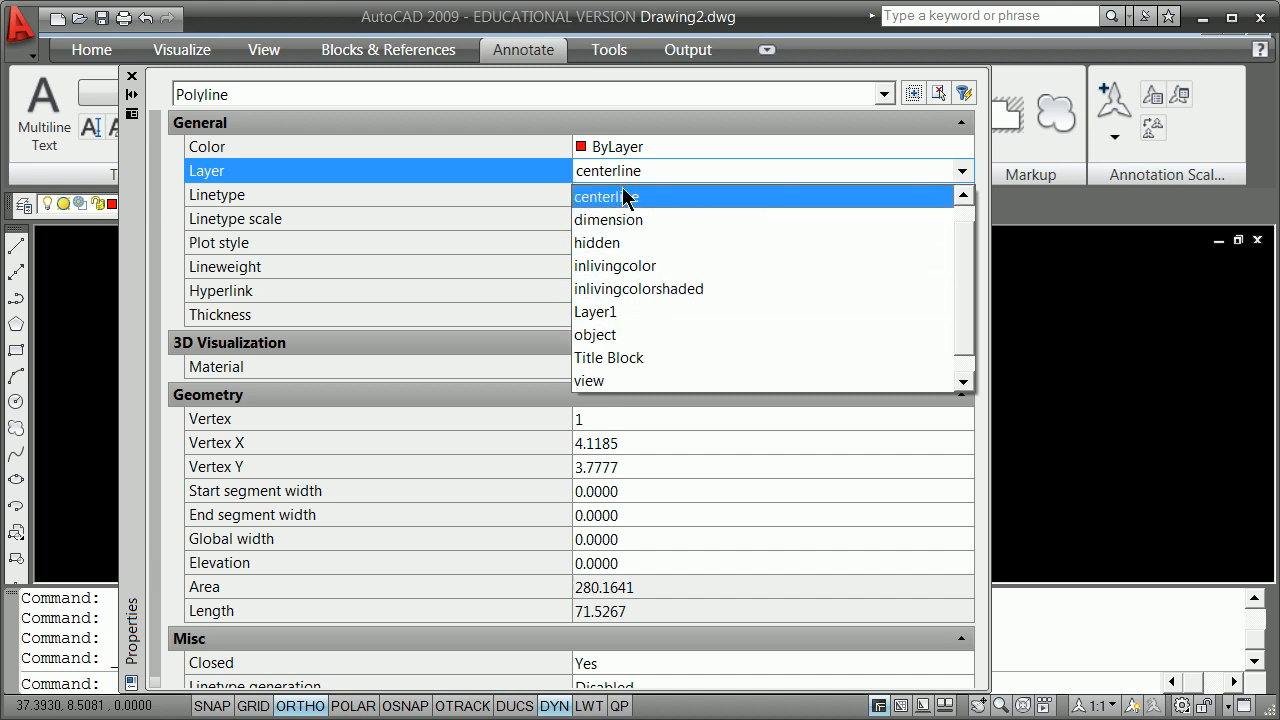
{"action": "left_click", "coordinate": [621, 335]}
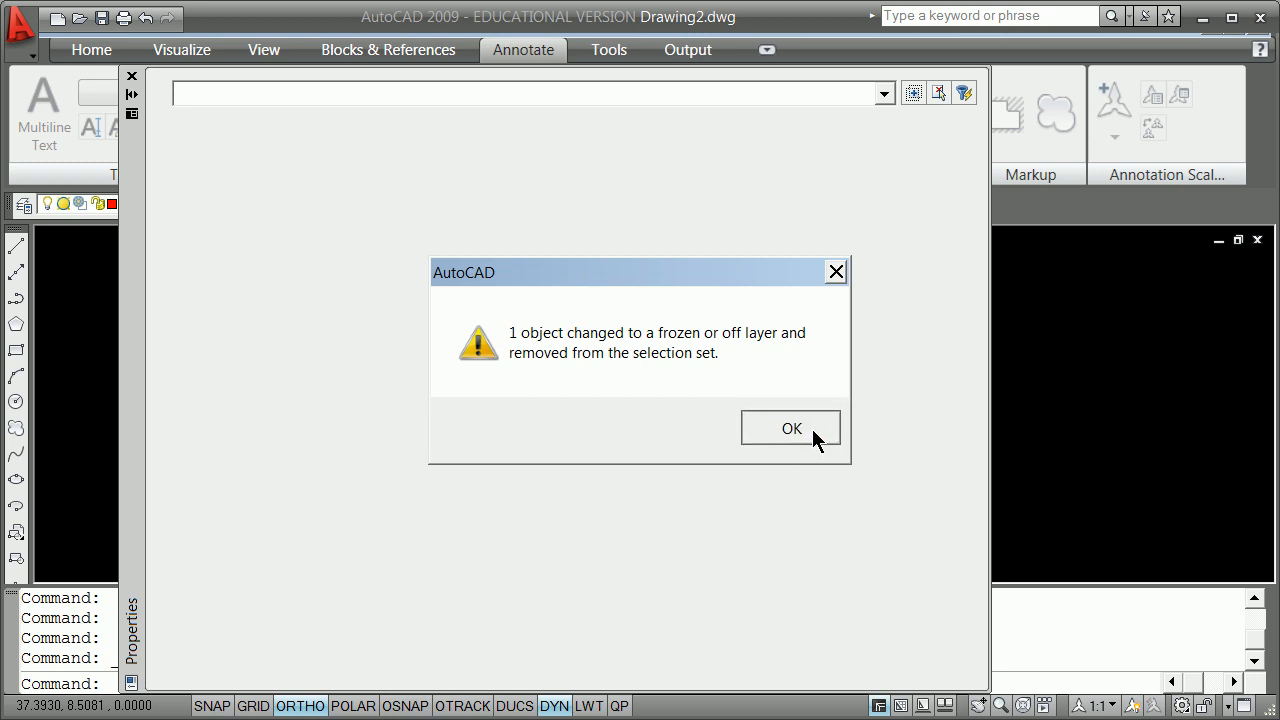
{"action": "left_click", "coordinate": [812, 429]}
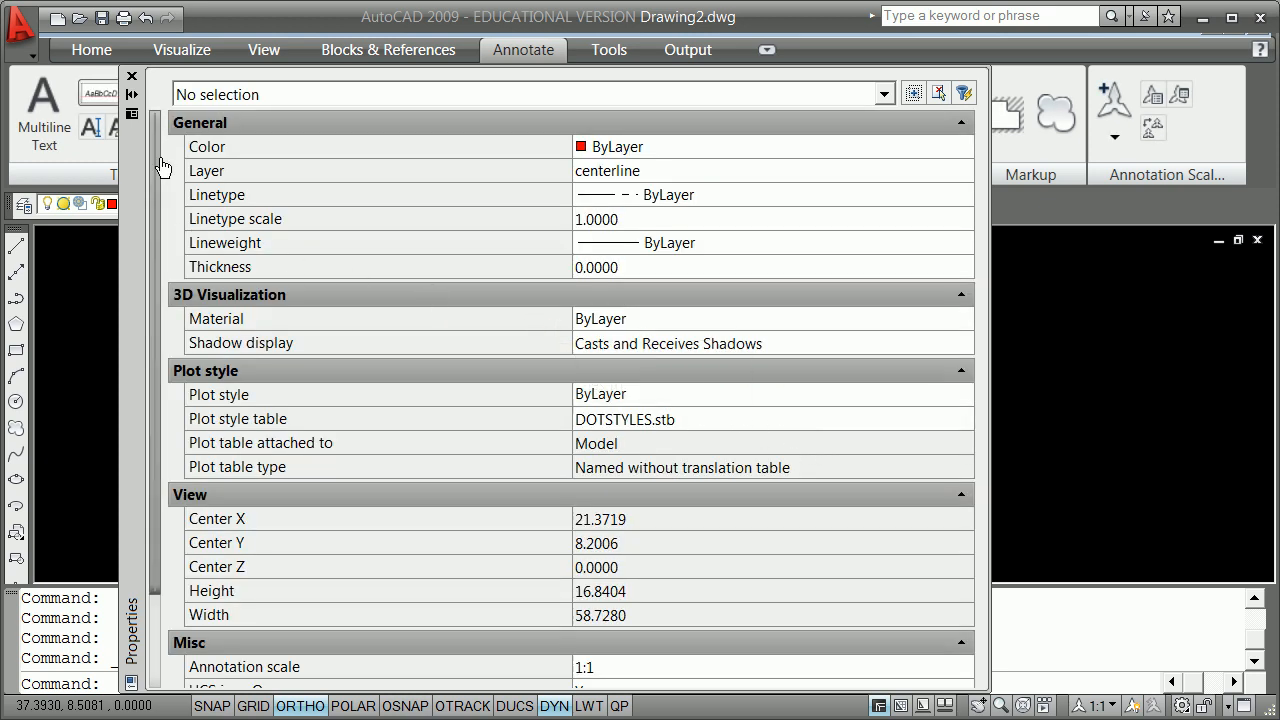
{"action": "left_click", "coordinate": [129, 77]}
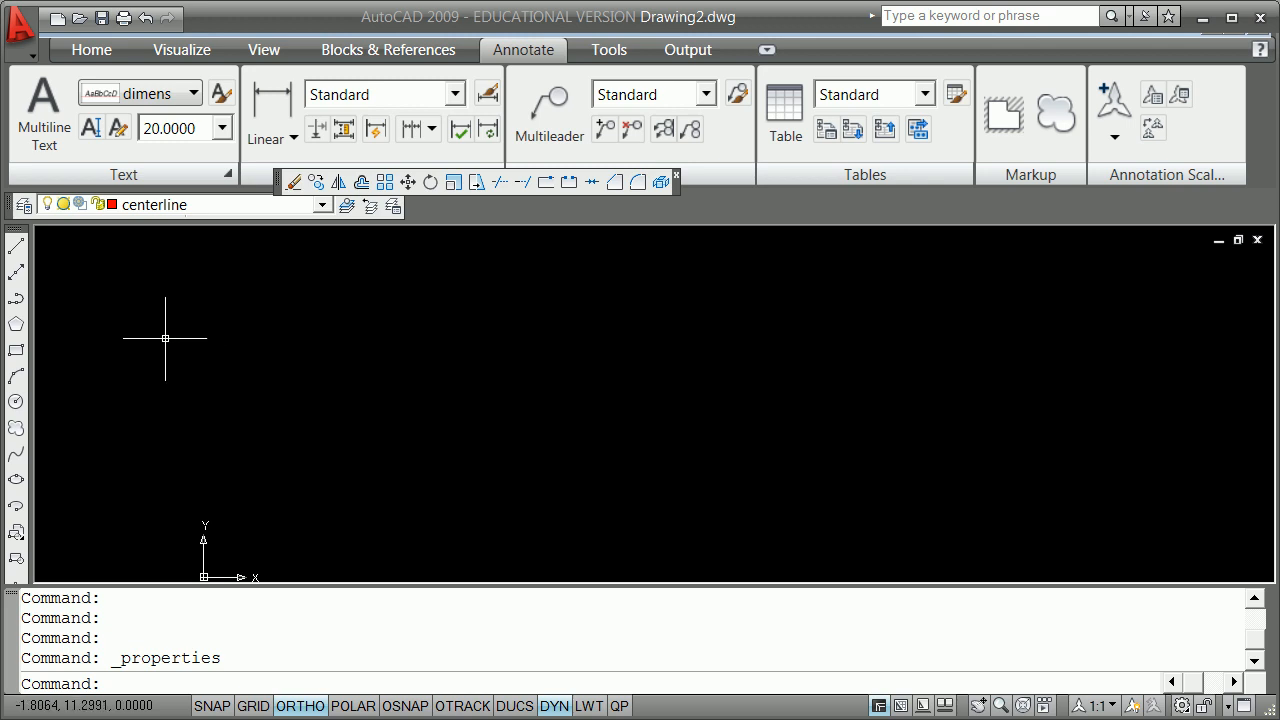
- Turn on the object layer in the layer manager and close the manager
{"action": "left_click", "coordinate": [25, 205]}
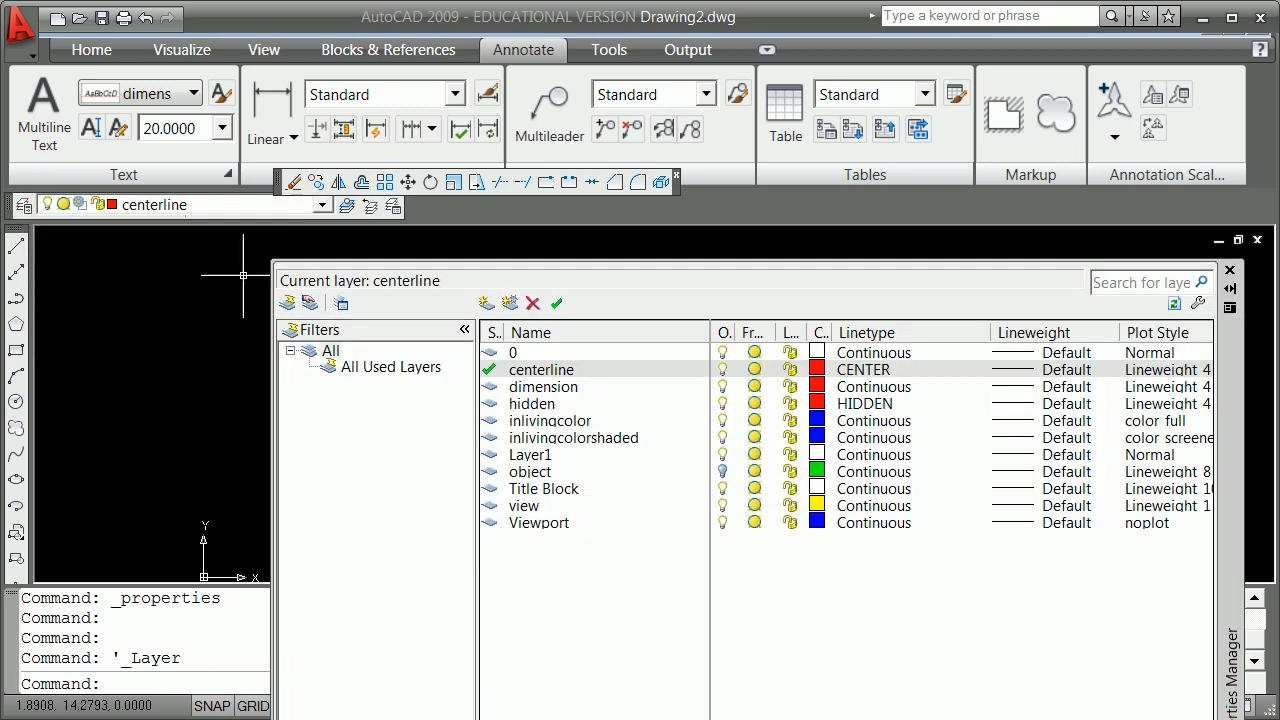
{"action": "left_click", "coordinate": [722, 471]}
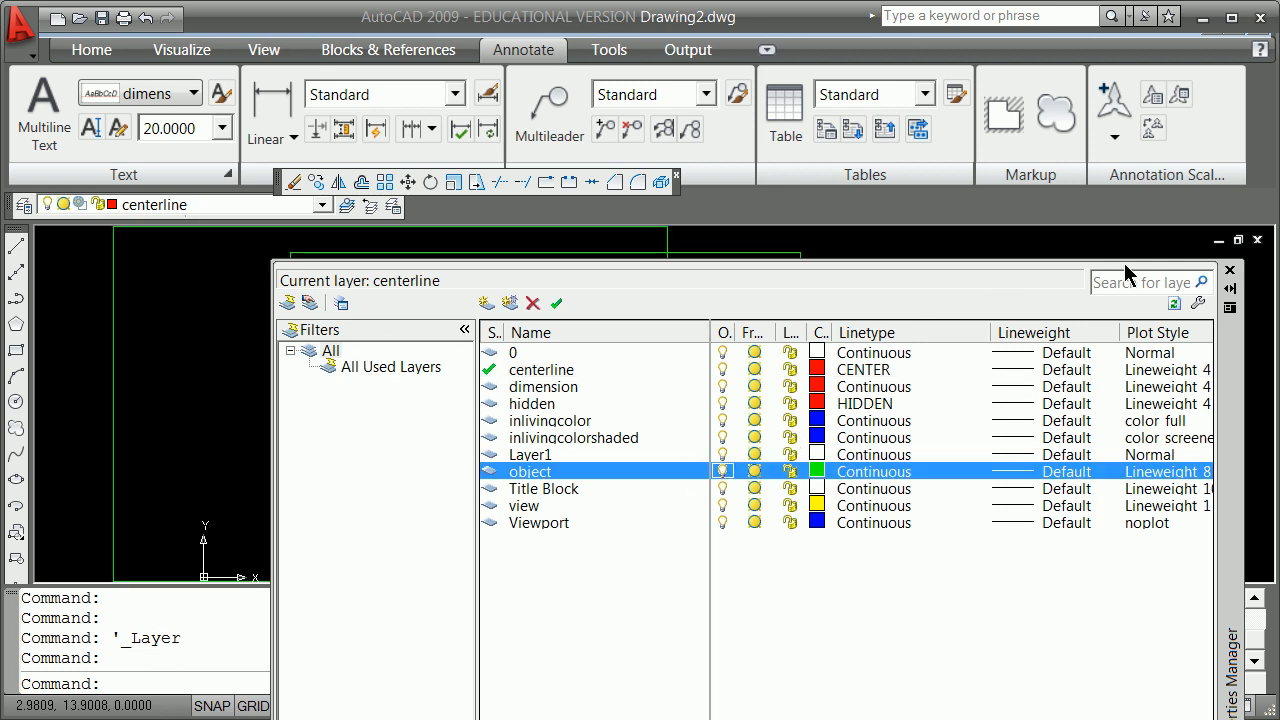
{"action": "left_click", "coordinate": [1230, 271]}
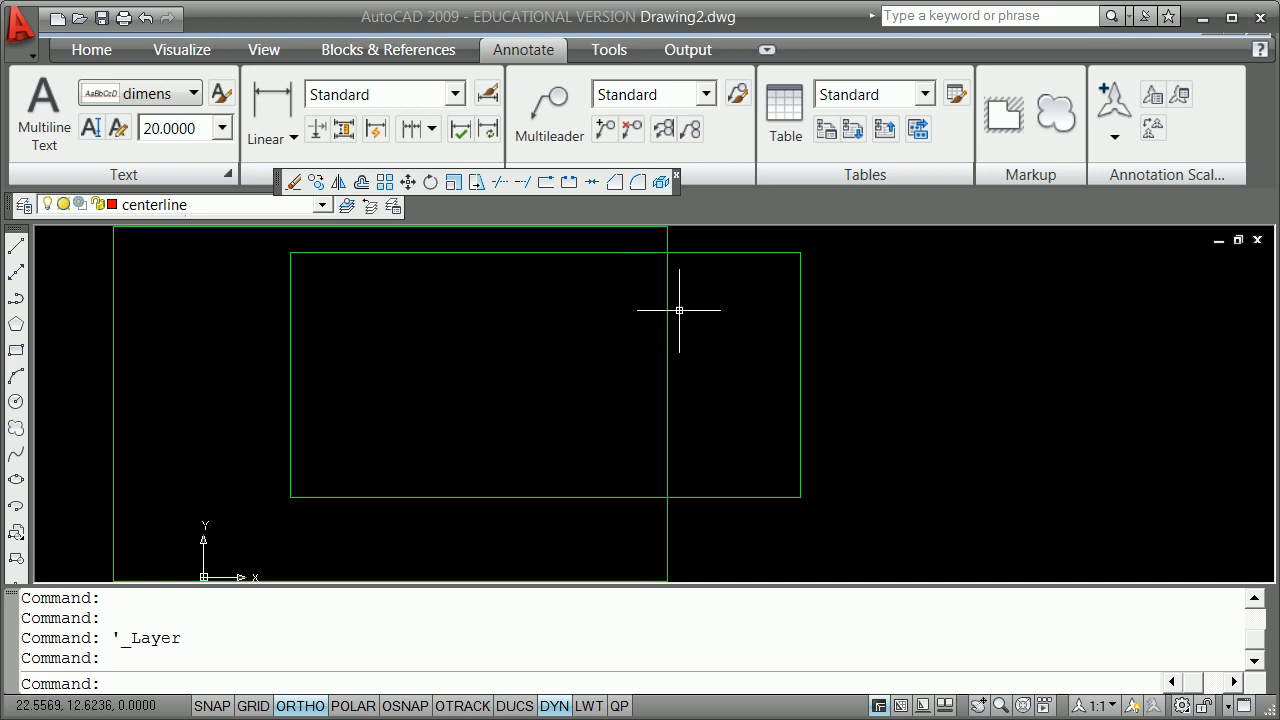
- Move both overlapping rectangles to the hidden layer through their properties, and clear the selection
{"action": "left_click", "coordinate": [799, 330]}
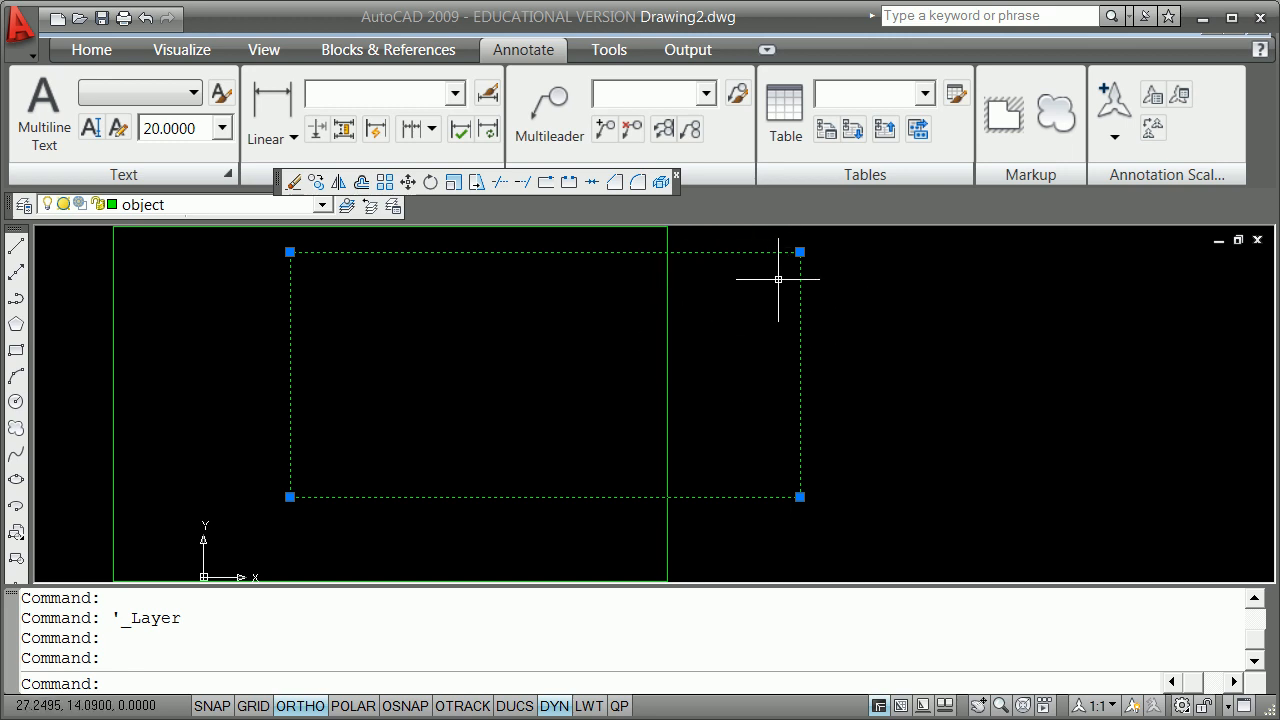
{"action": "left_click", "coordinate": [667, 343]}
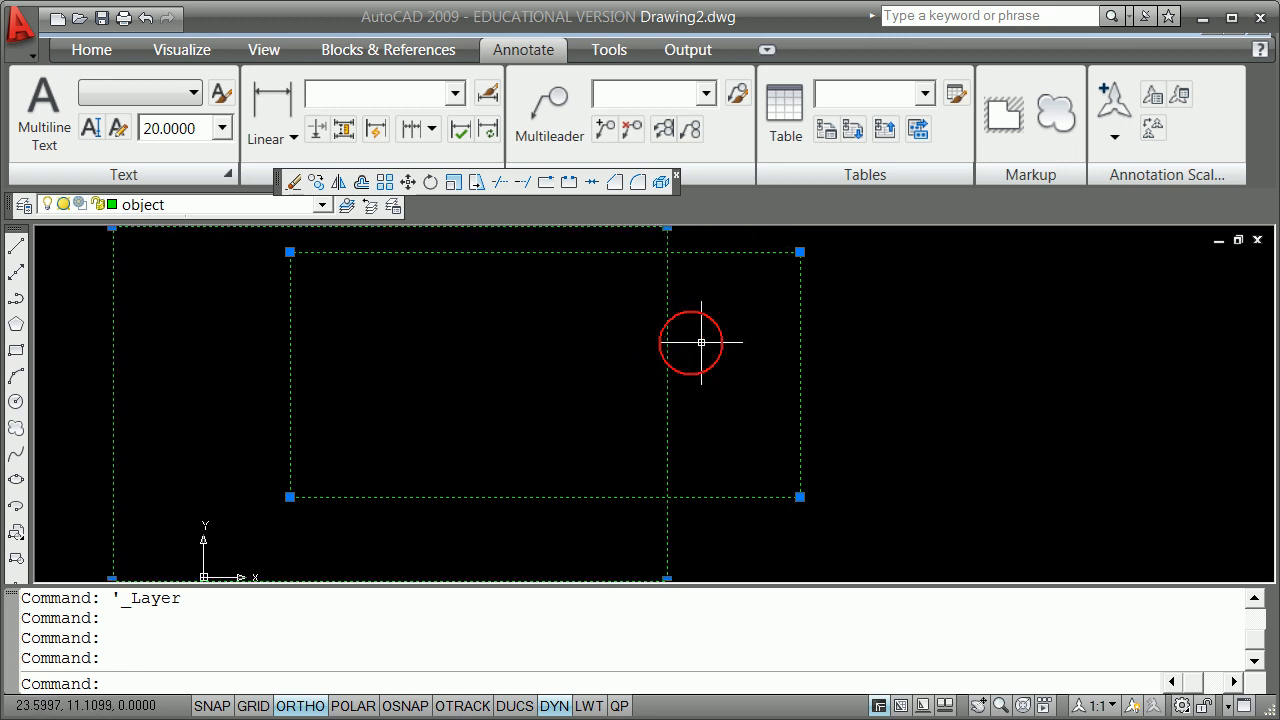
{"action": "mouse_move", "coordinate": [667, 369]}
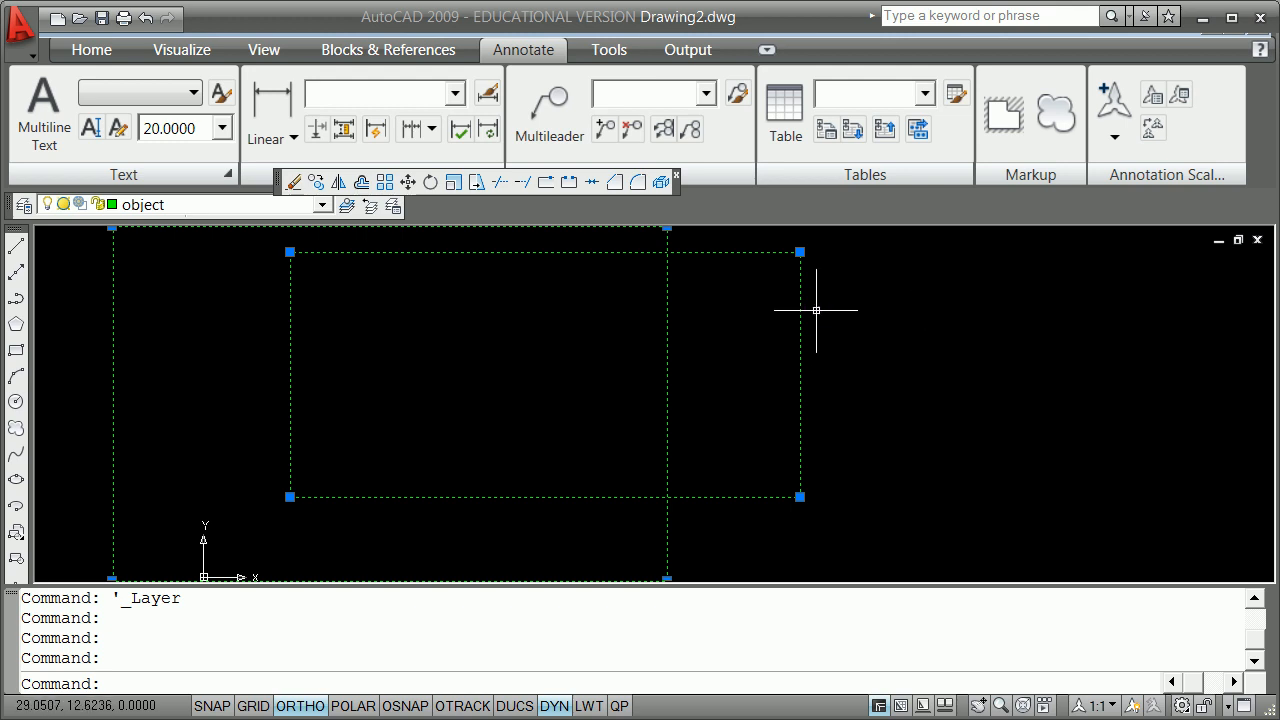
{"action": "right_click", "coordinate": [902, 312]}
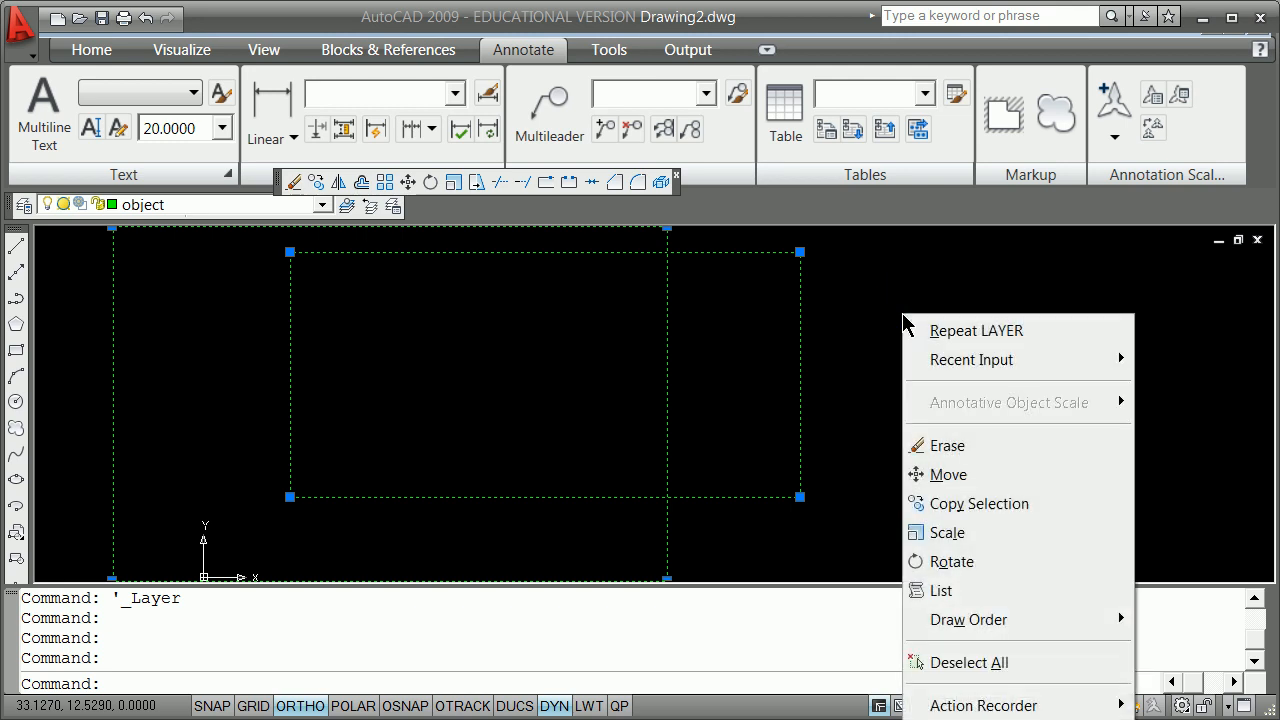
{"action": "left_click", "coordinate": [950, 719]}
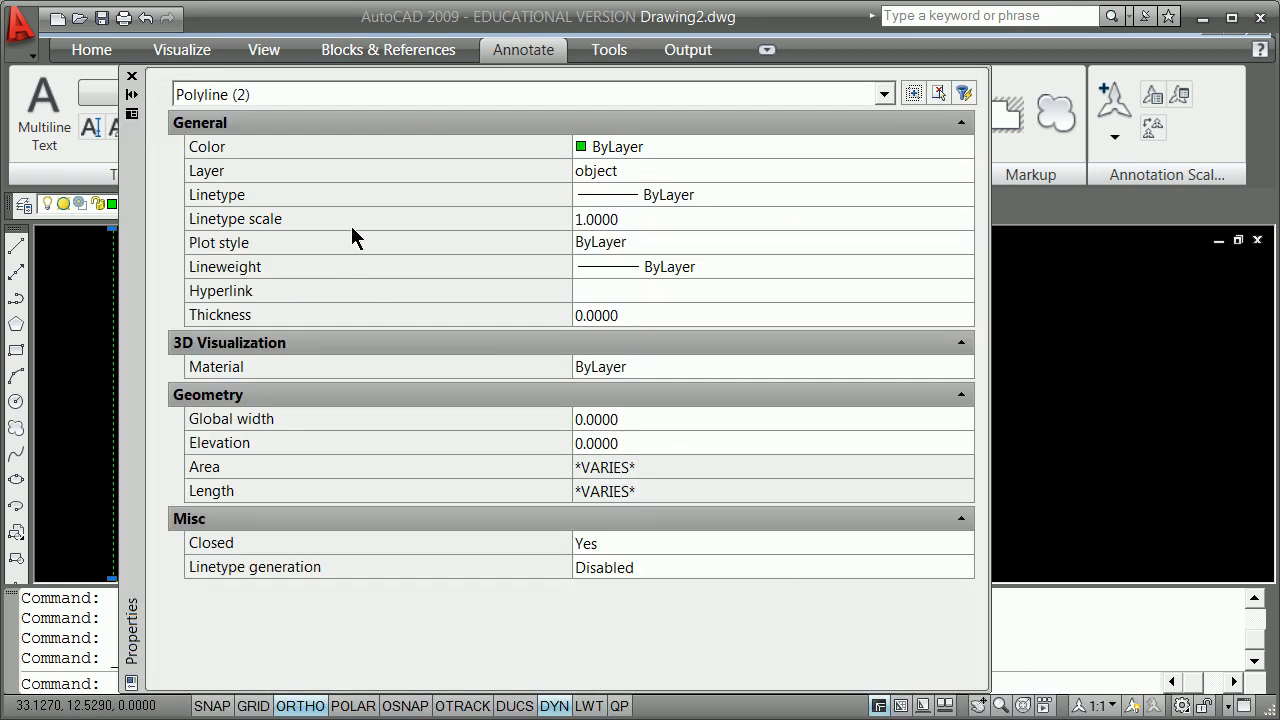
{"action": "left_click", "coordinate": [672, 174]}
{"action": "left_click", "coordinate": [962, 171]}
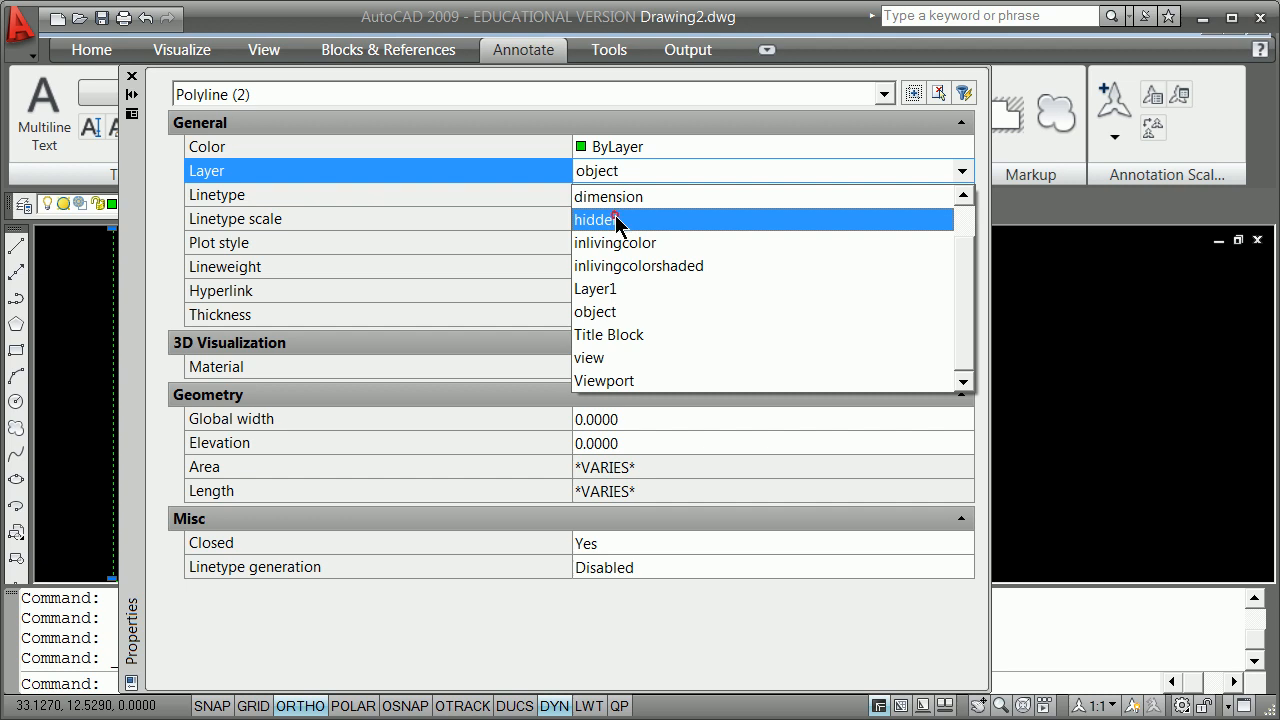
{"action": "left_click", "coordinate": [617, 222]}
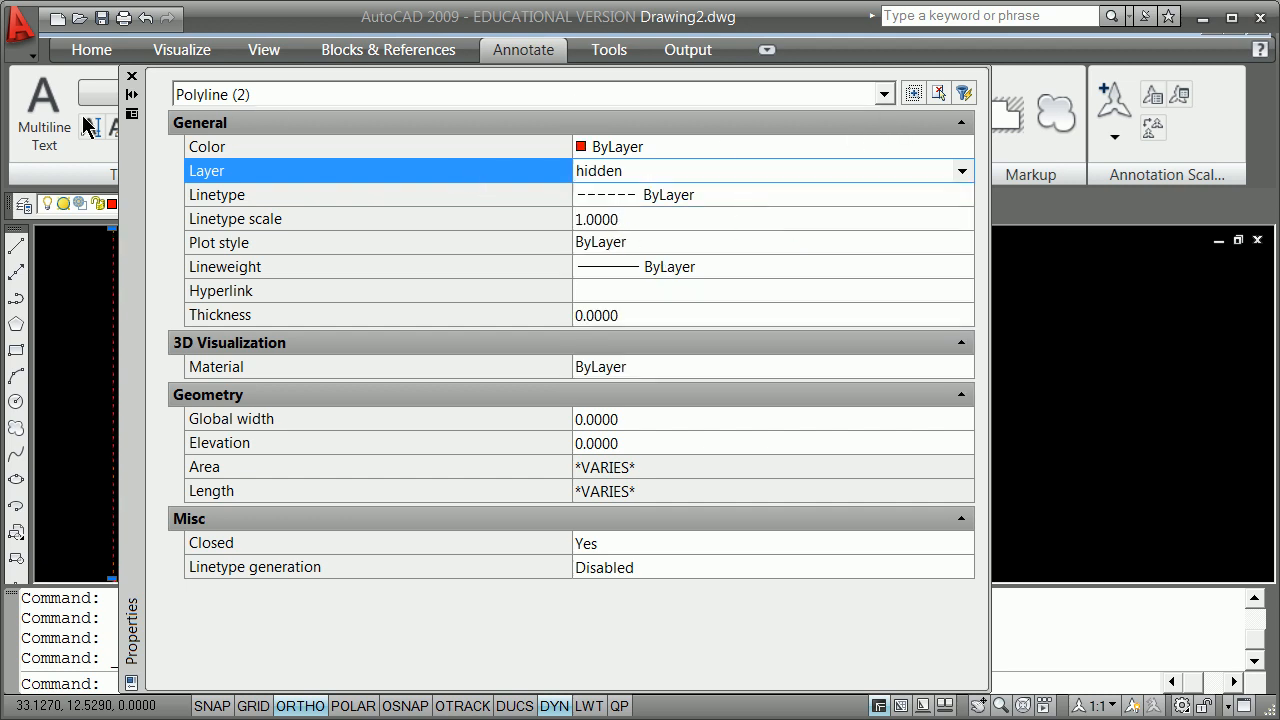
{"action": "left_click", "coordinate": [131, 76]}
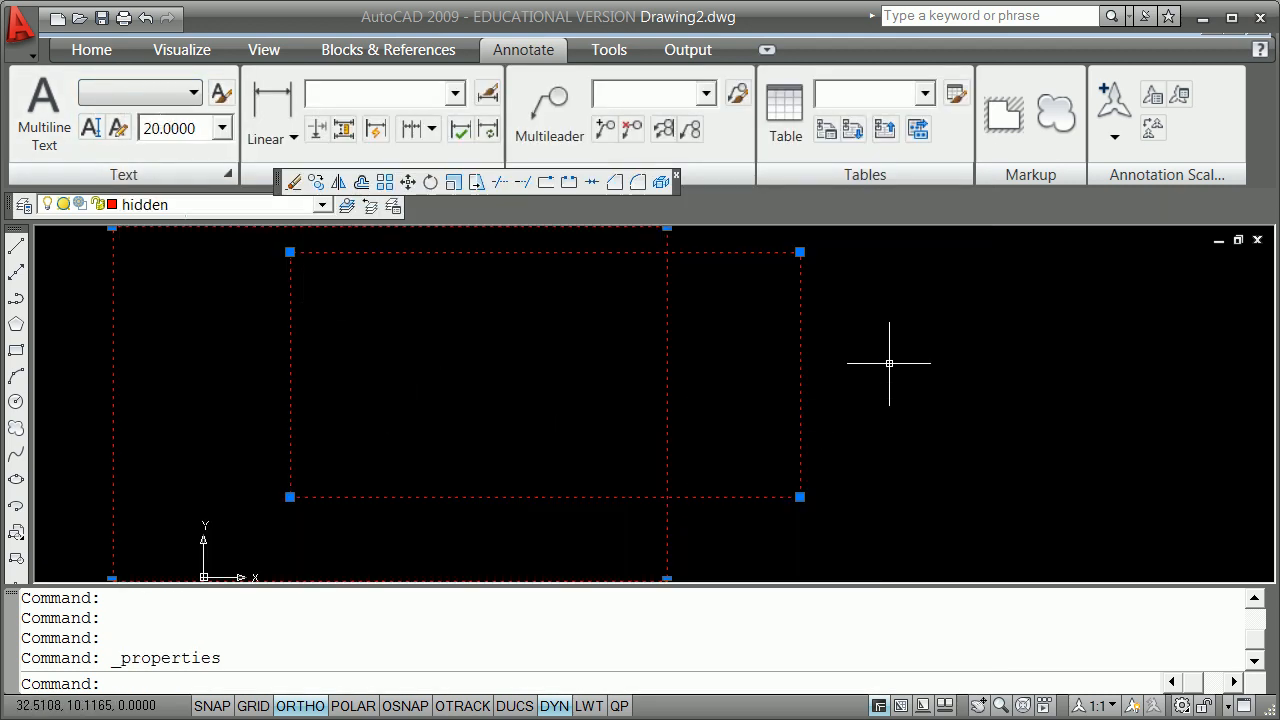
{"action": "key", "text": "Escape"}
{"action": "key", "text": "Escape"}
{"action": "key", "text": "Escape"}
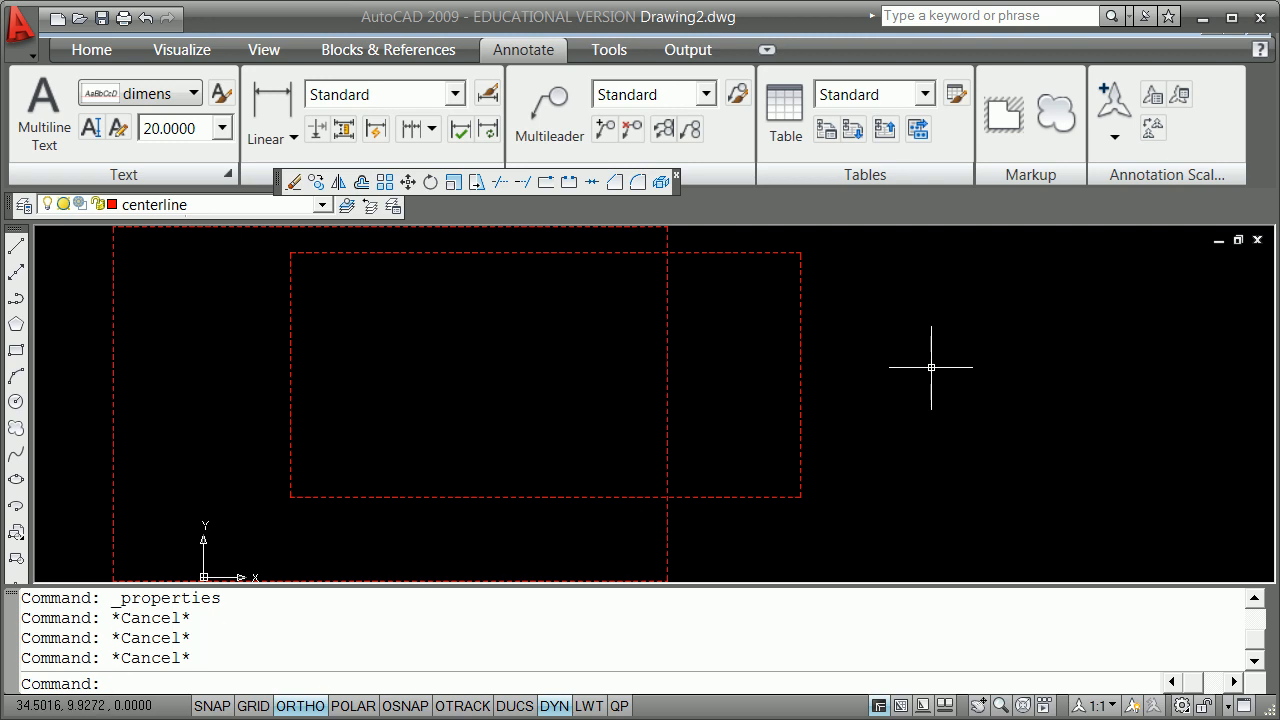
{"action": "key", "text": "Escape"}
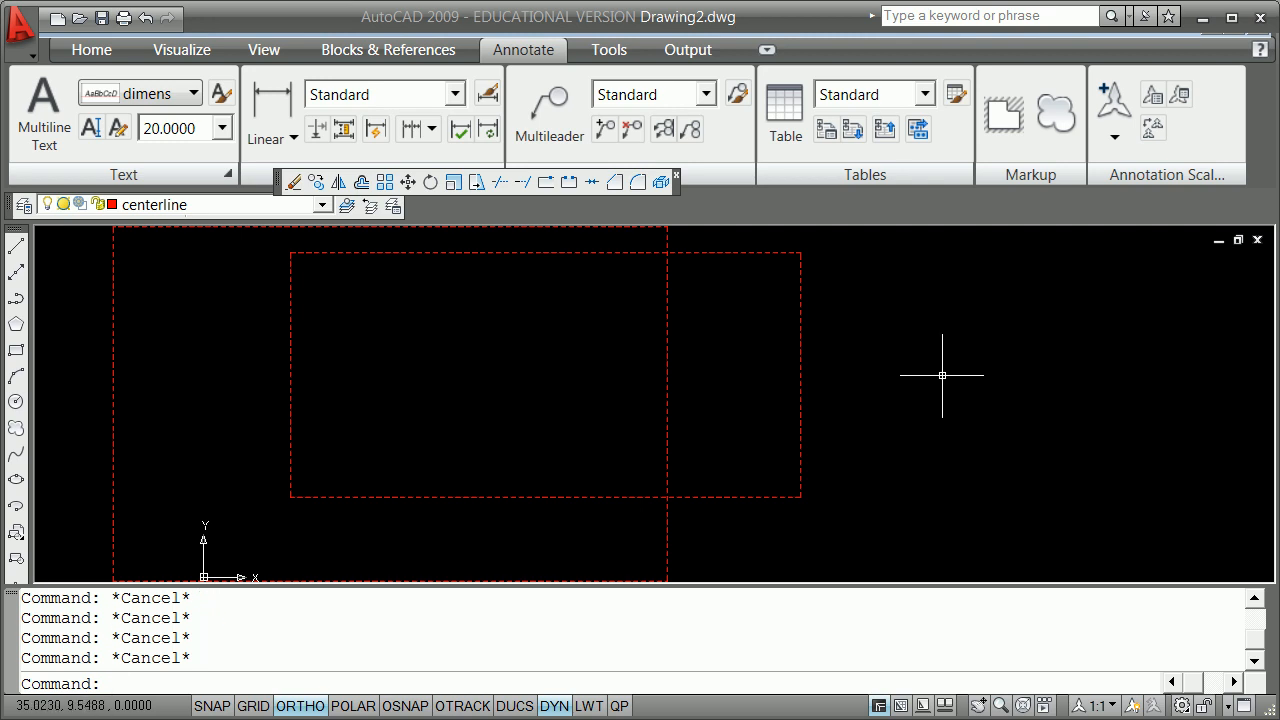
- Display the general drawing properties with no objects selected, close them, and clear any active command
{"action": "scroll", "coordinate": [942, 375], "scroll_direction": "down", "scroll_amount": 5}
{"action": "scroll", "coordinate": [937, 371], "scroll_direction": "up", "scroll_amount": 4}
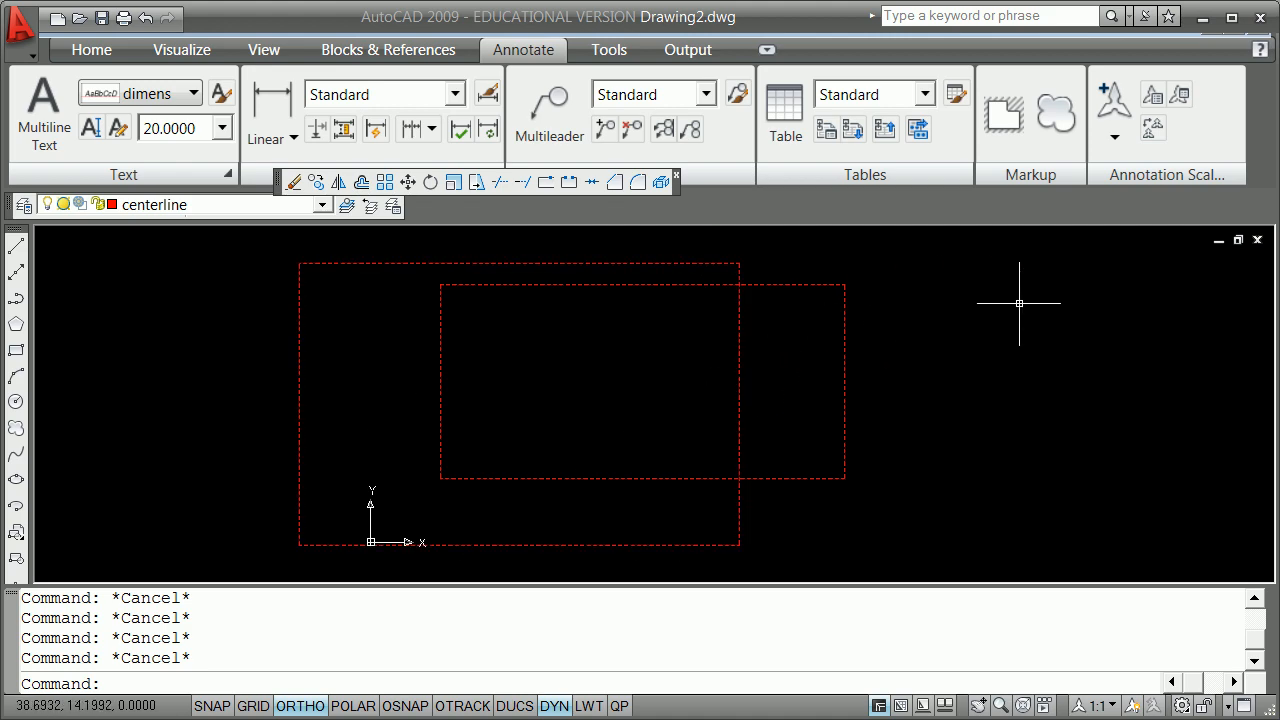
{"action": "key", "text": "ctrl+1"}
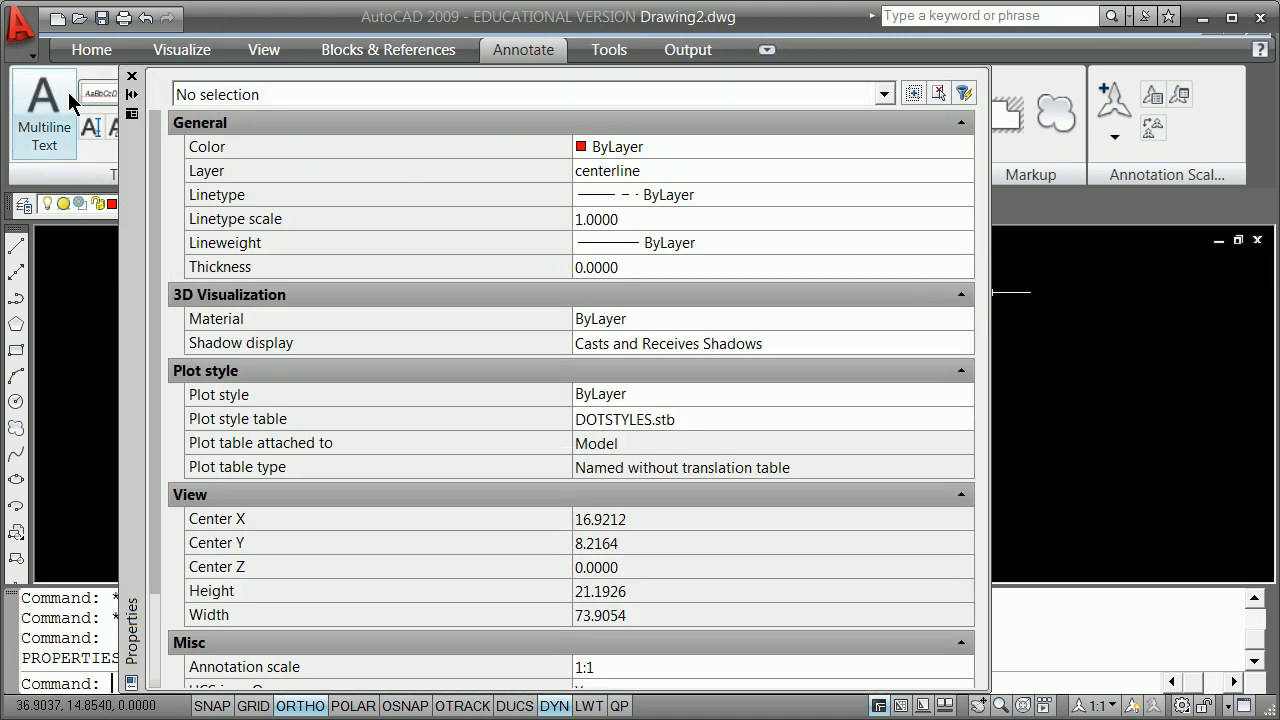
{"action": "left_click", "coordinate": [131, 76]}
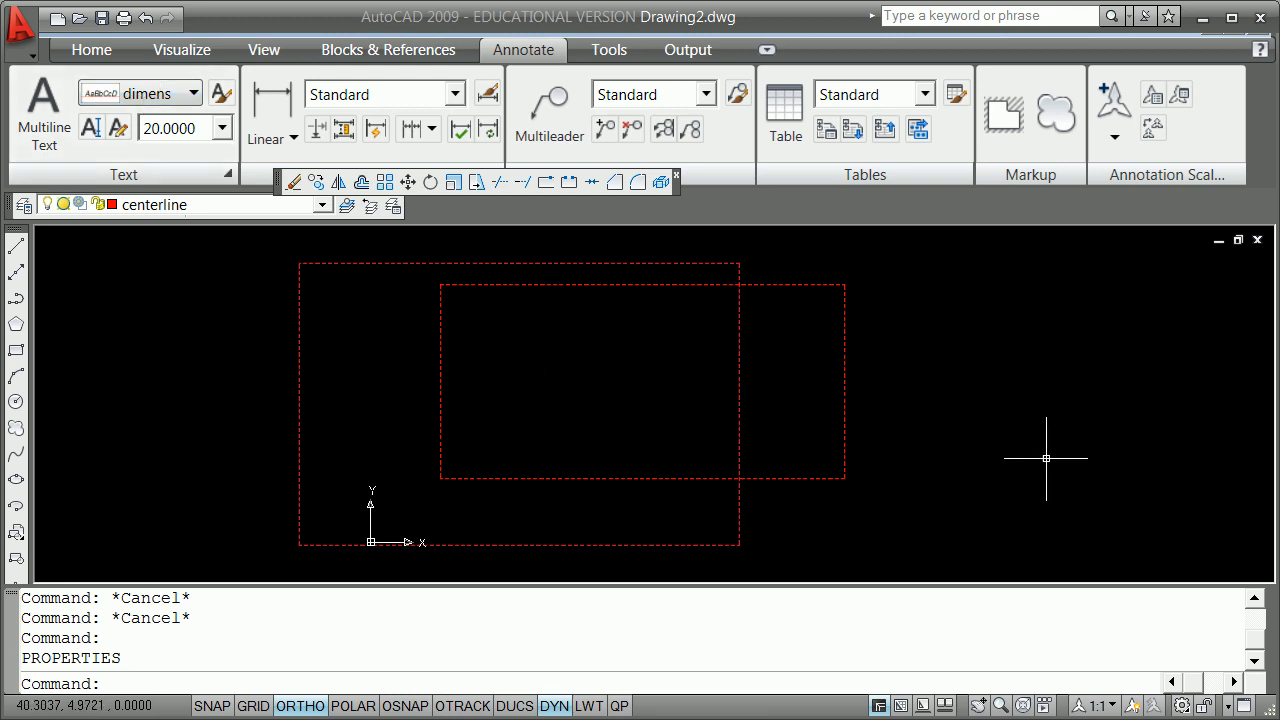
{"action": "key", "text": "Escape"}
{"action": "key", "text": "Escape"}
{"action": "key", "text": "Escape"}
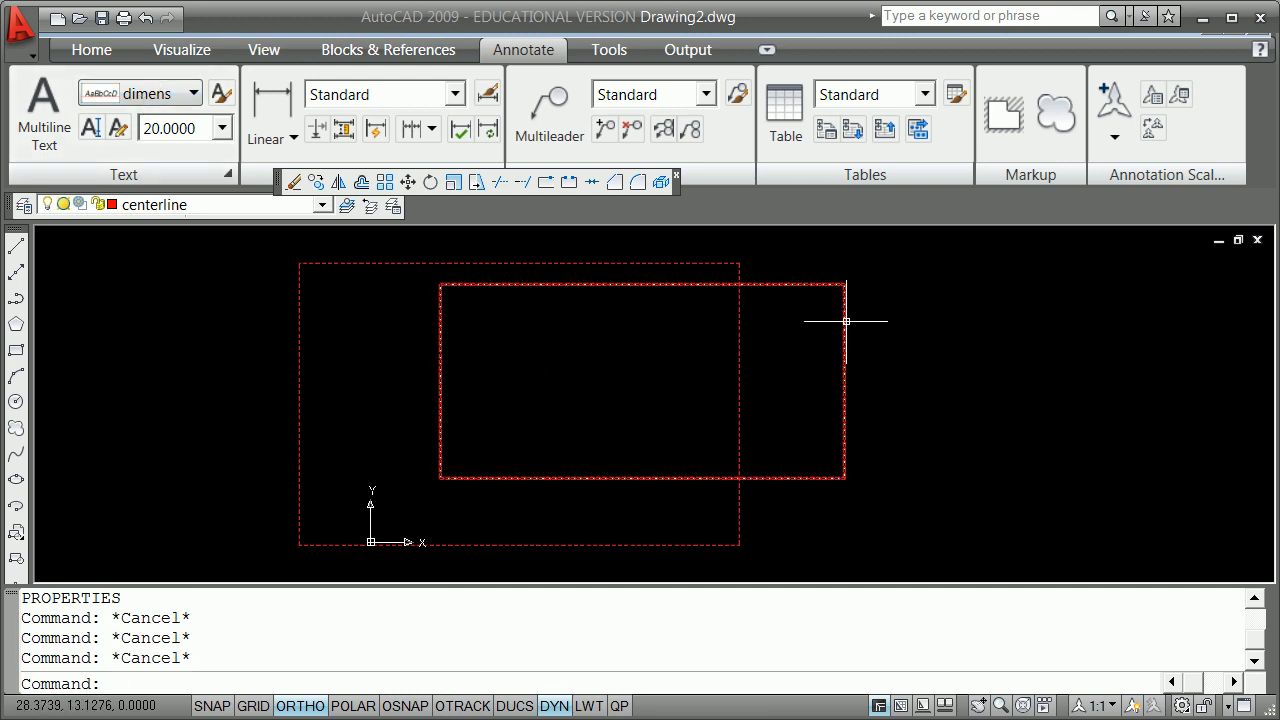
- Select both overlapping rectangles, display their shared properties by repeating the Properties command, and close the properties
{"action": "left_click", "coordinate": [846, 321]}
{"action": "left_click", "coordinate": [739, 340]}
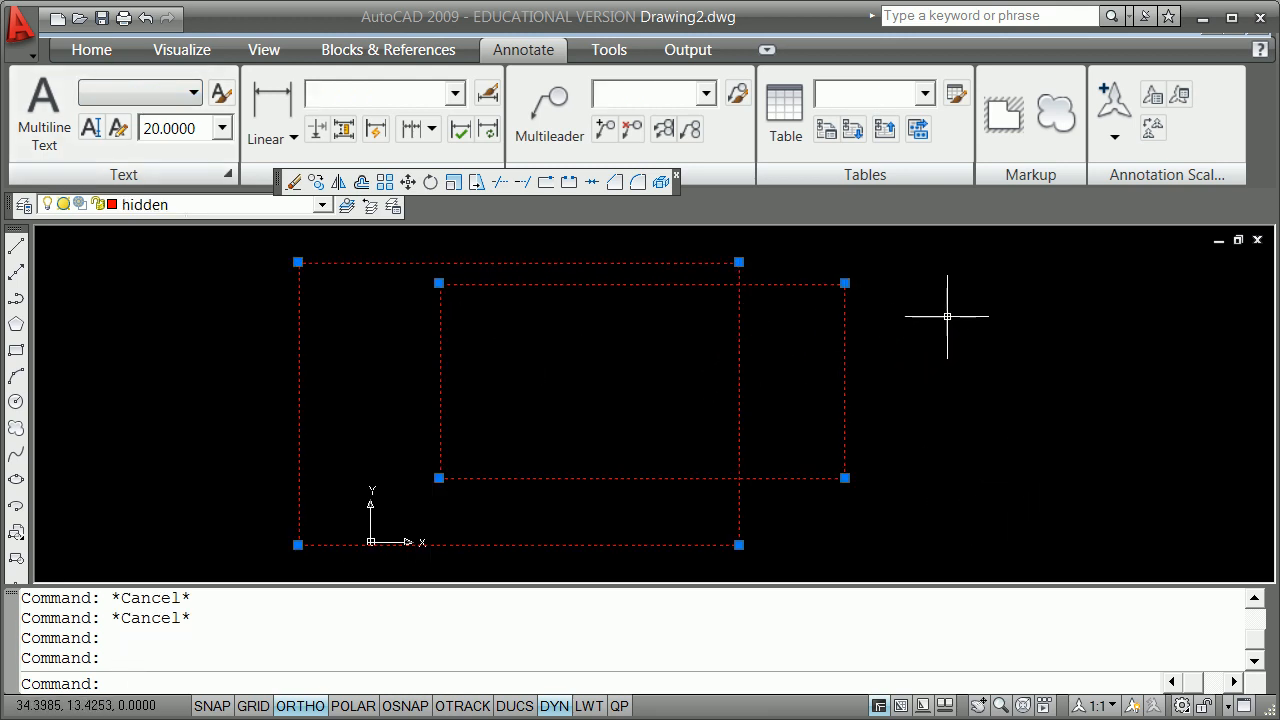
{"action": "right_click", "coordinate": [947, 316]}
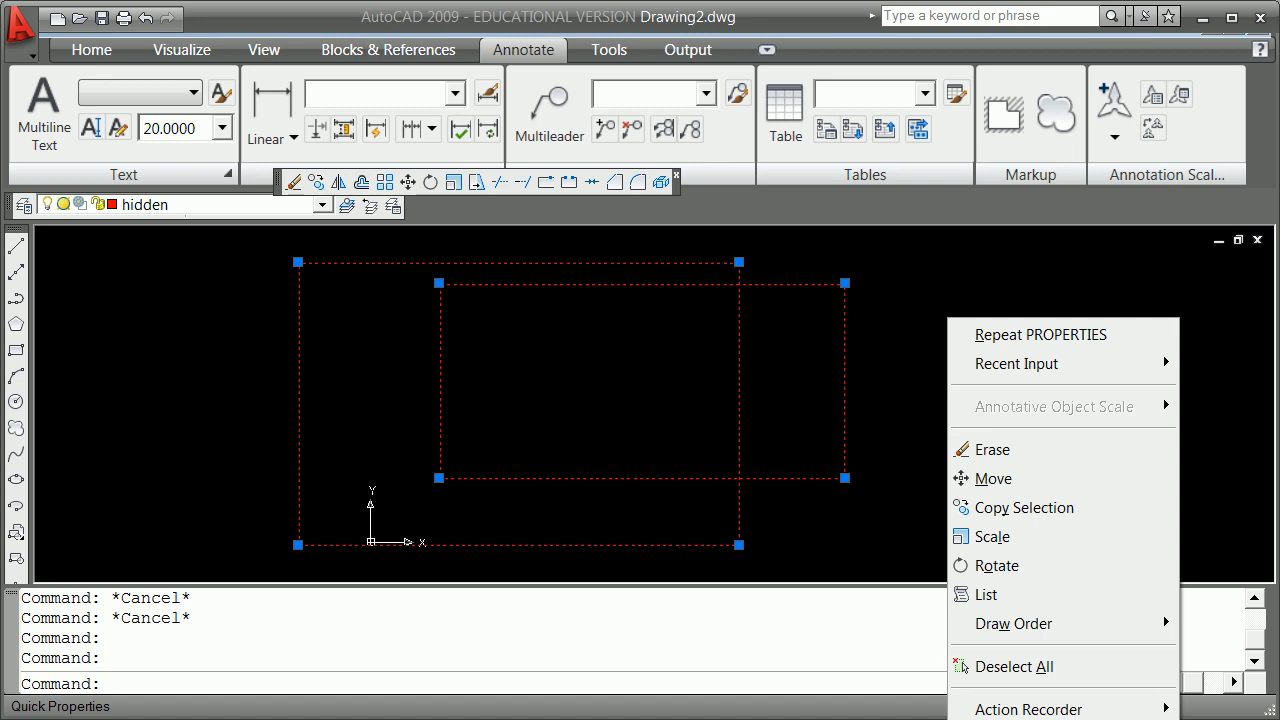
{"action": "left_click", "coordinate": [1000, 335]}
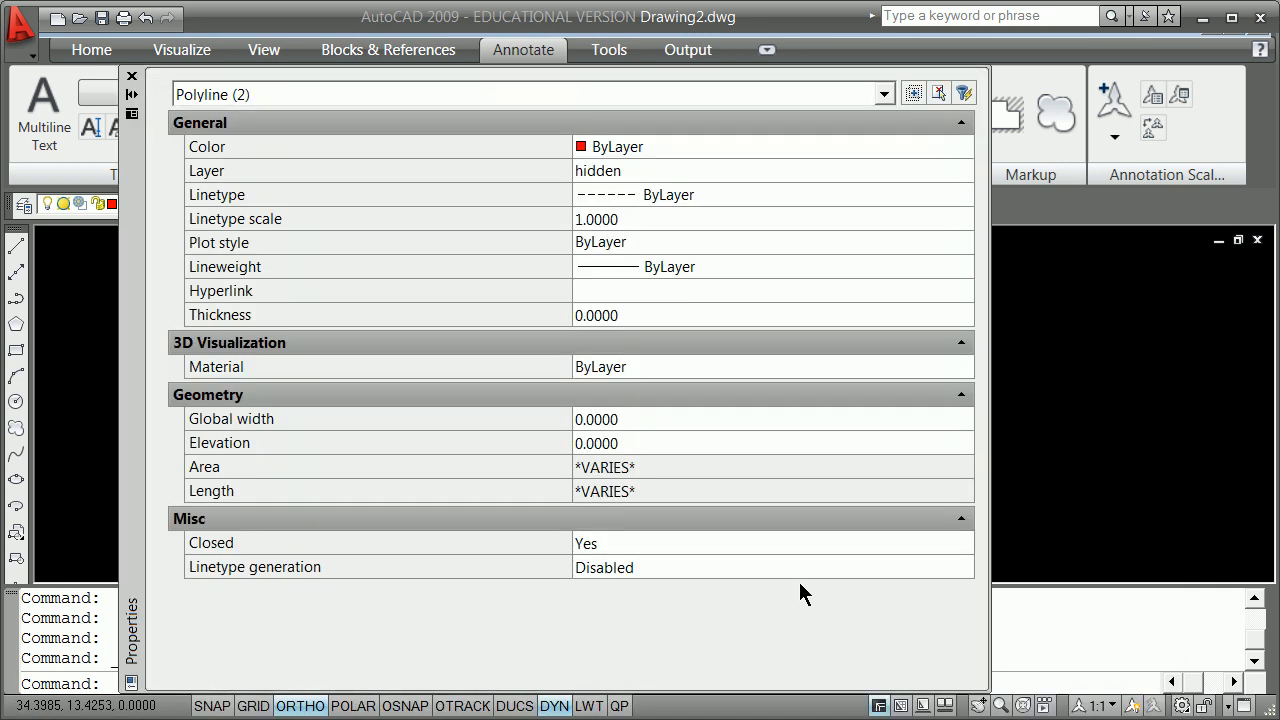
{"action": "left_click", "coordinate": [131, 77]}
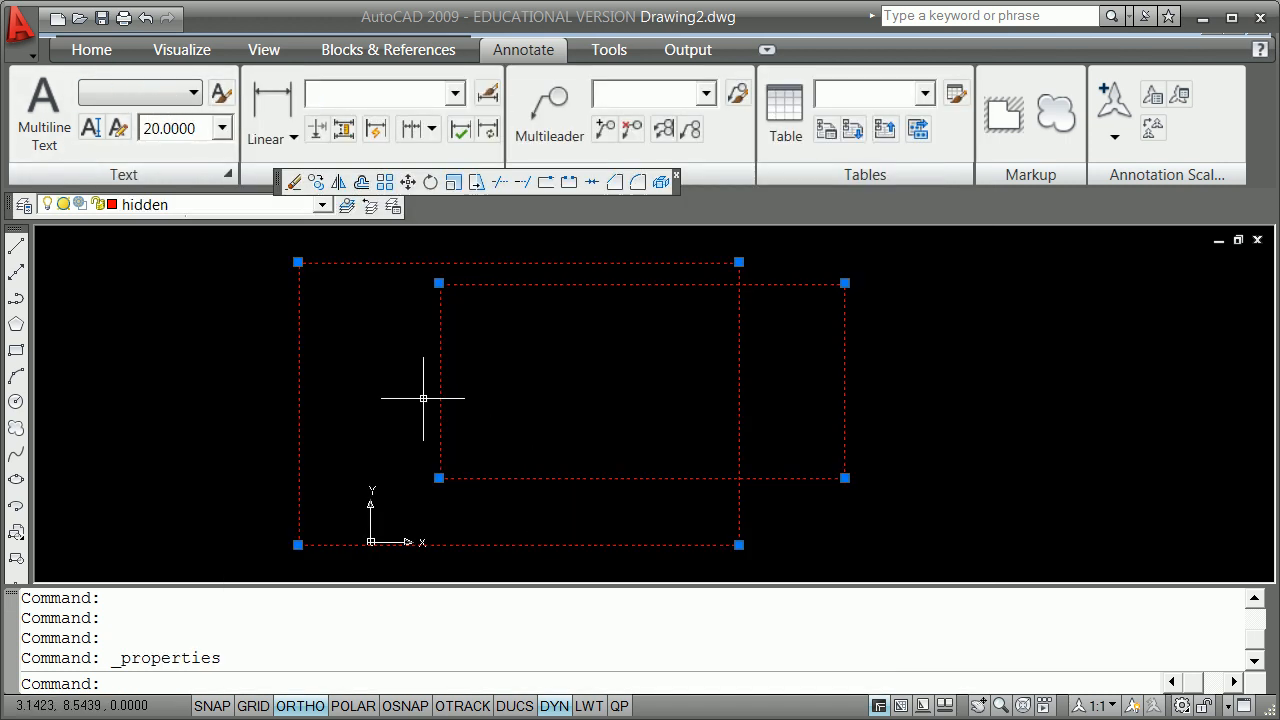